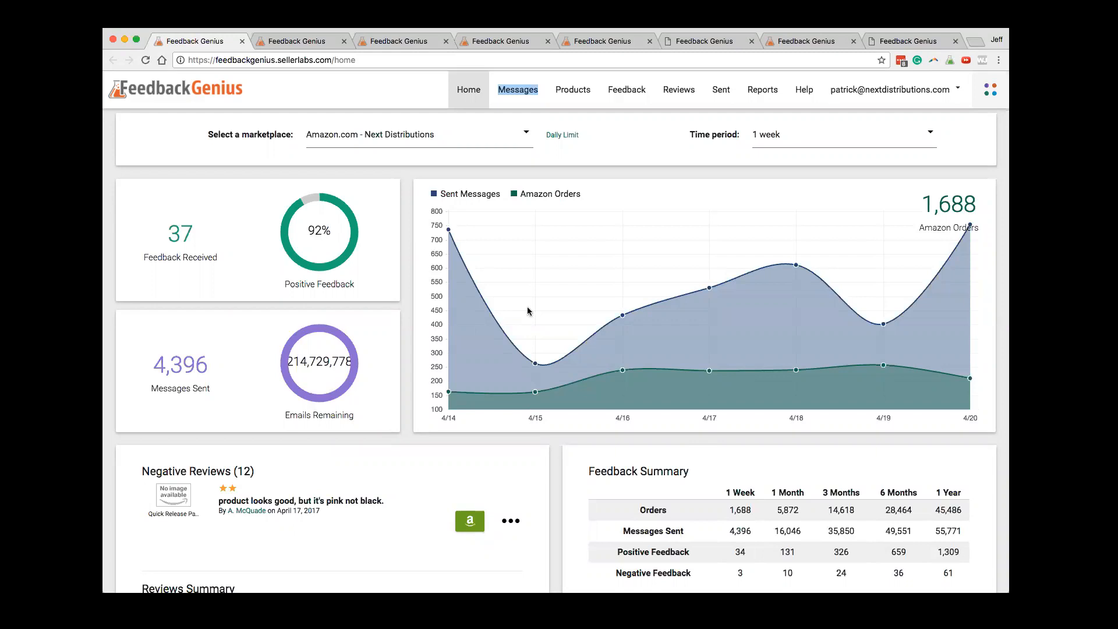
# Review the dashboard's time period options, sent-message and order chart, negative reviews, feedback summary and Amazon ratings
pyautogui.click(930, 134)
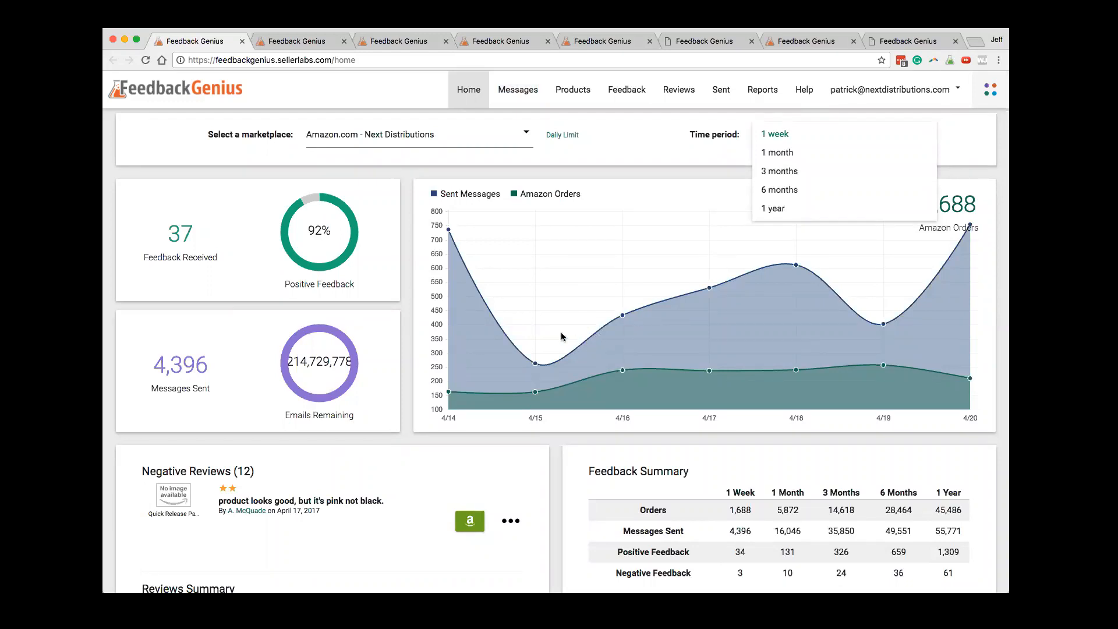
pyautogui.moveTo(614, 337)
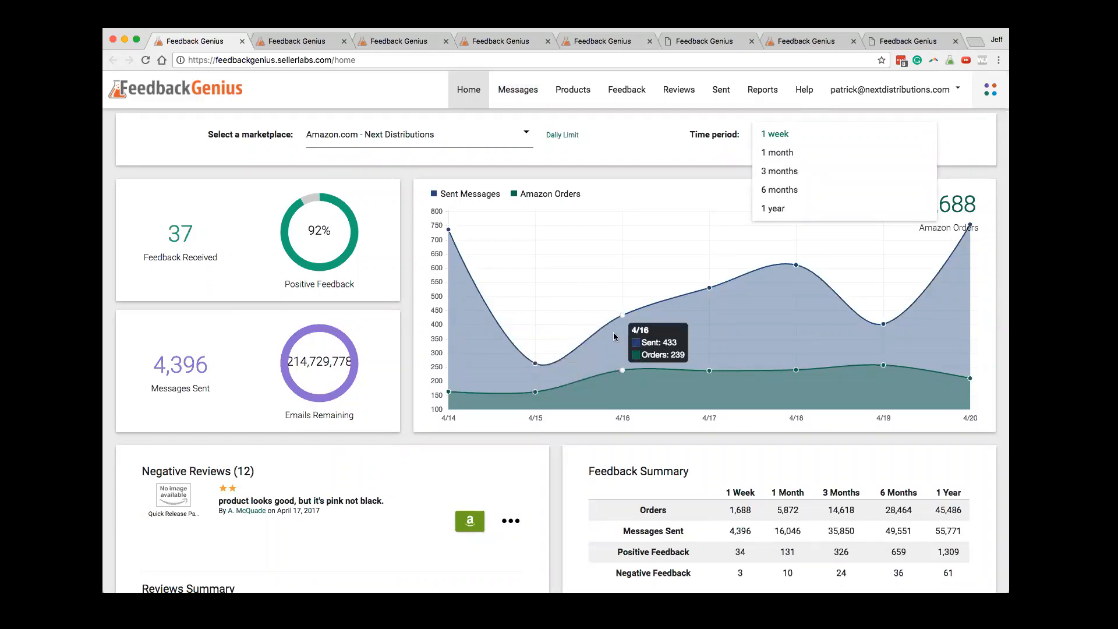
pyautogui.scroll(-2, 626, 373)
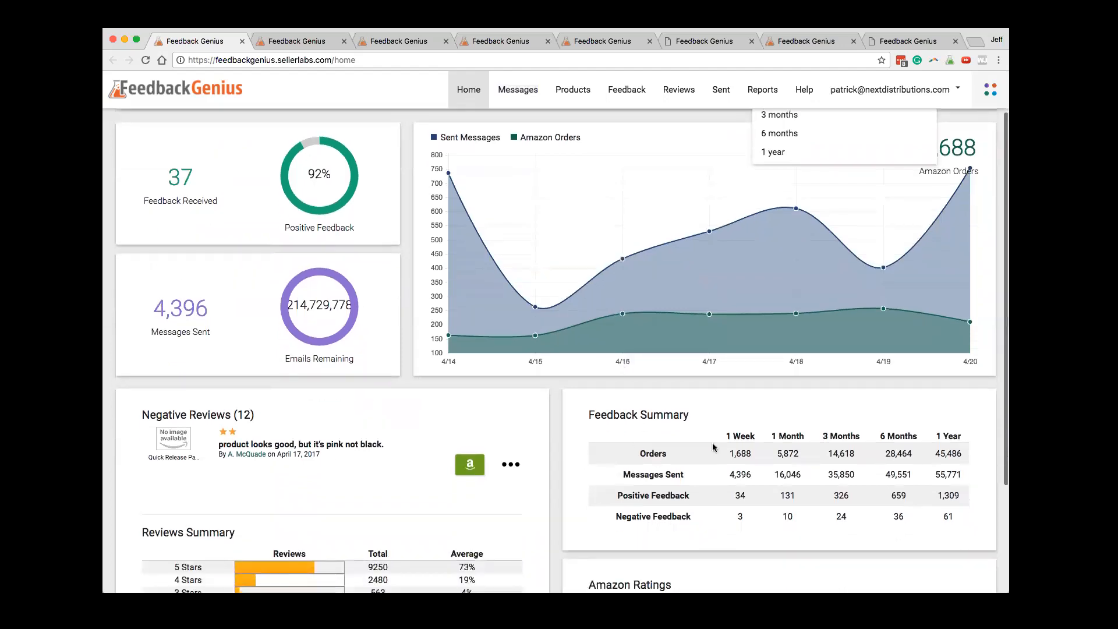
pyautogui.scroll(-5, 672, 436)
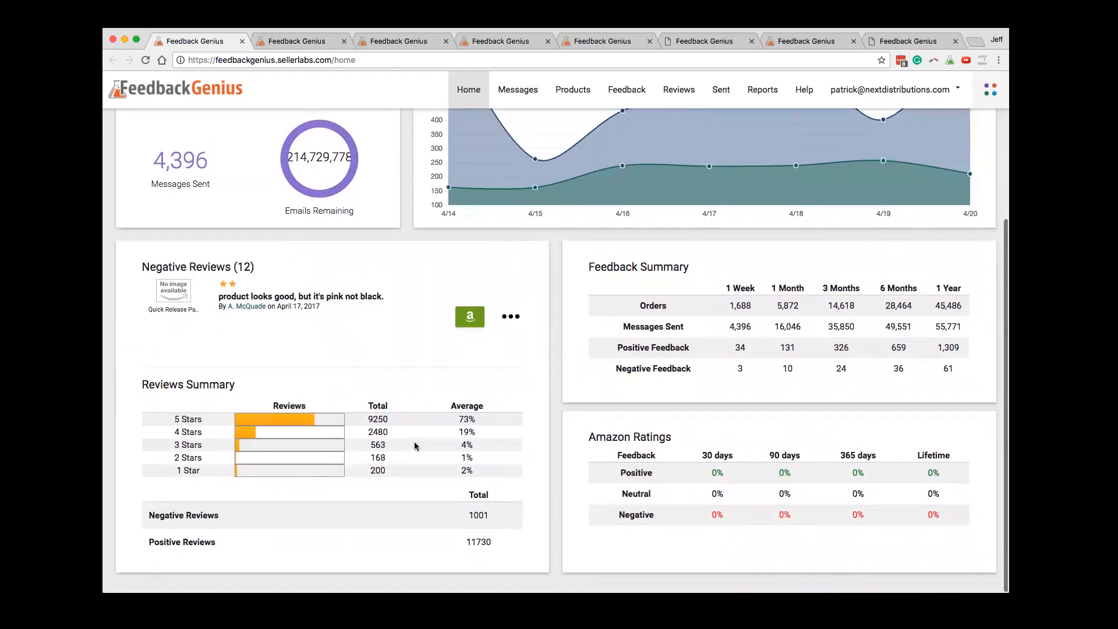
pyautogui.scroll(5, 415, 446)
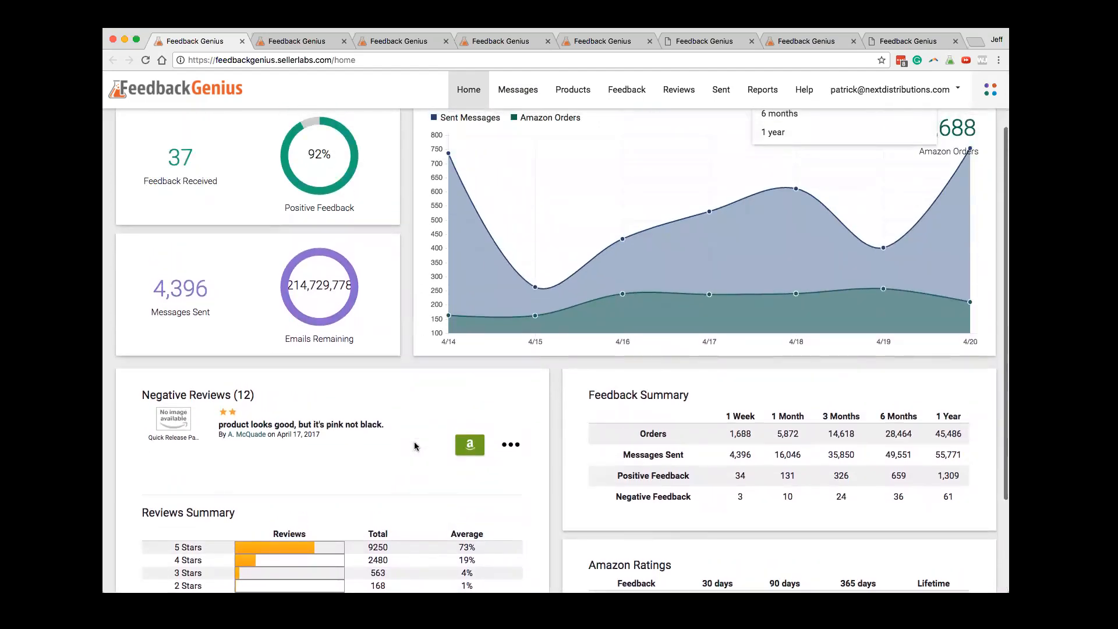
pyautogui.scroll(2, 414, 446)
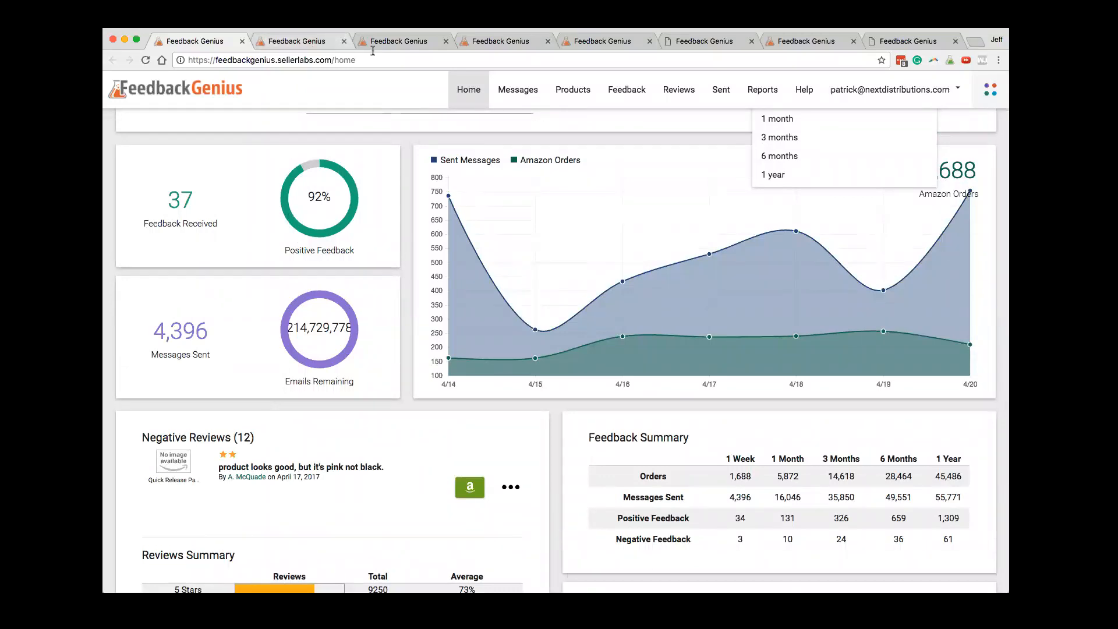
# Start a new message for the marketplace from the library of templates
pyautogui.click(526, 91)
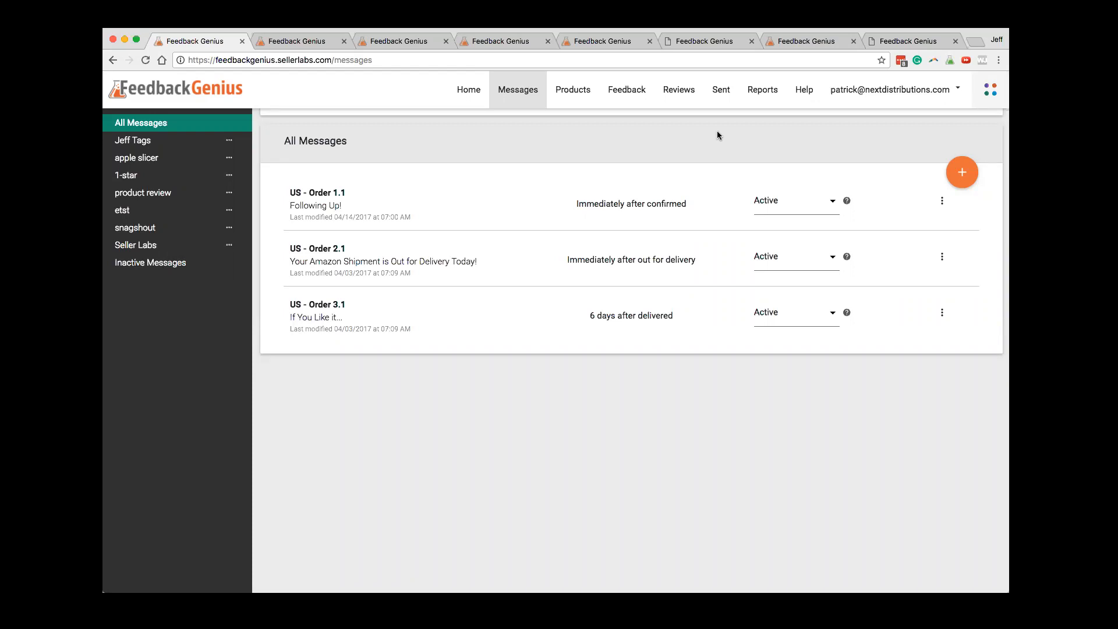
pyautogui.click(958, 170)
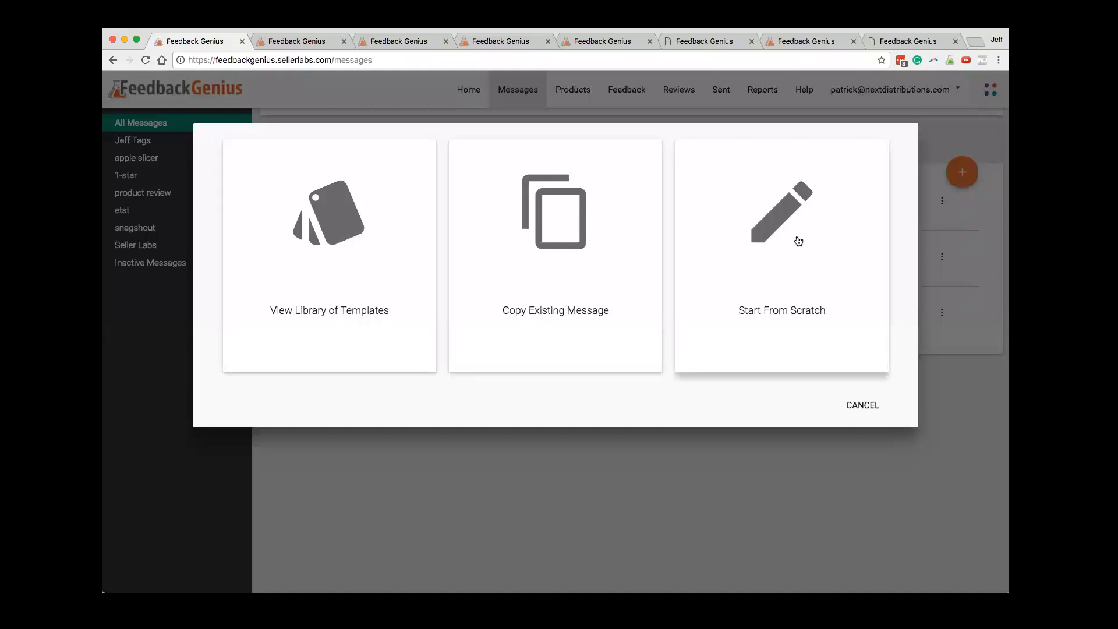
pyautogui.click(333, 298)
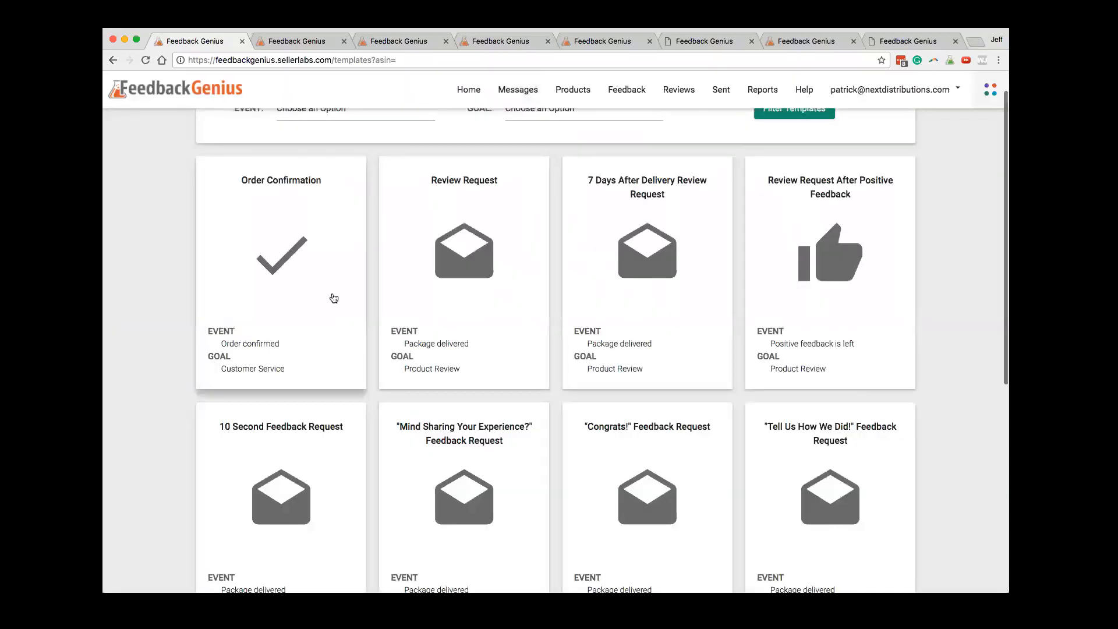
pyautogui.scroll(1, 333, 299)
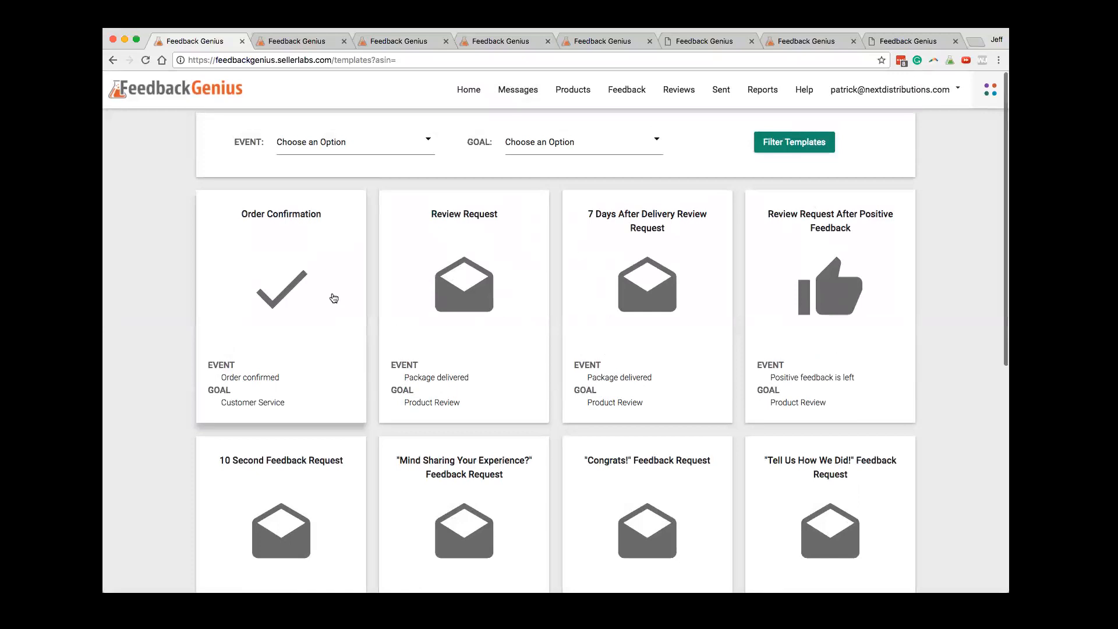
# Look through the event and goal options available for filtering the message templates
pyautogui.click(340, 145)
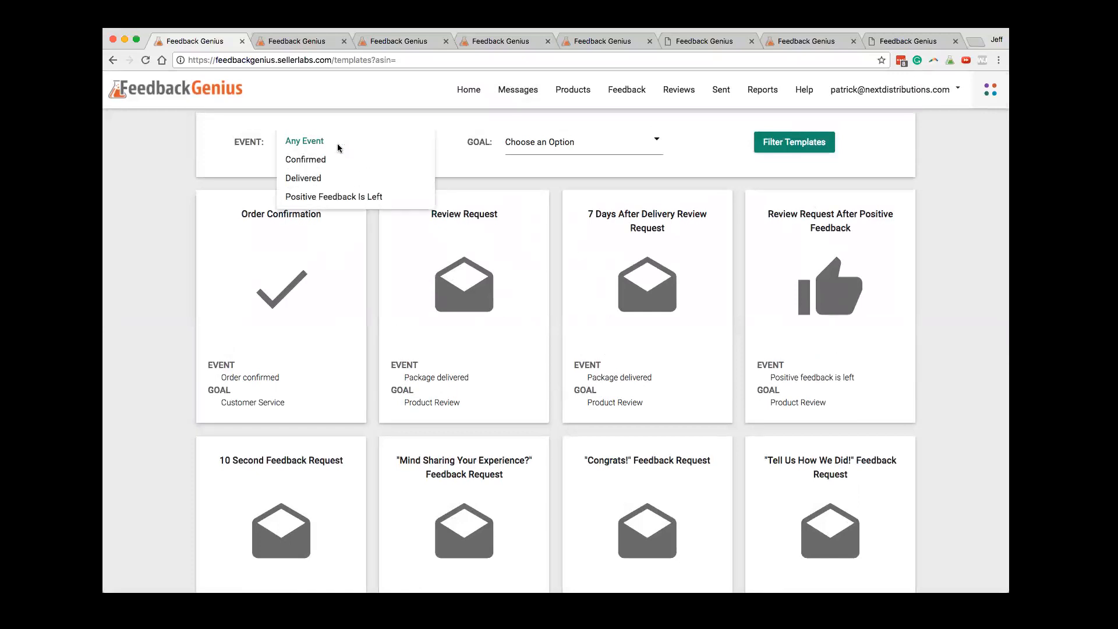
pyautogui.click(510, 142)
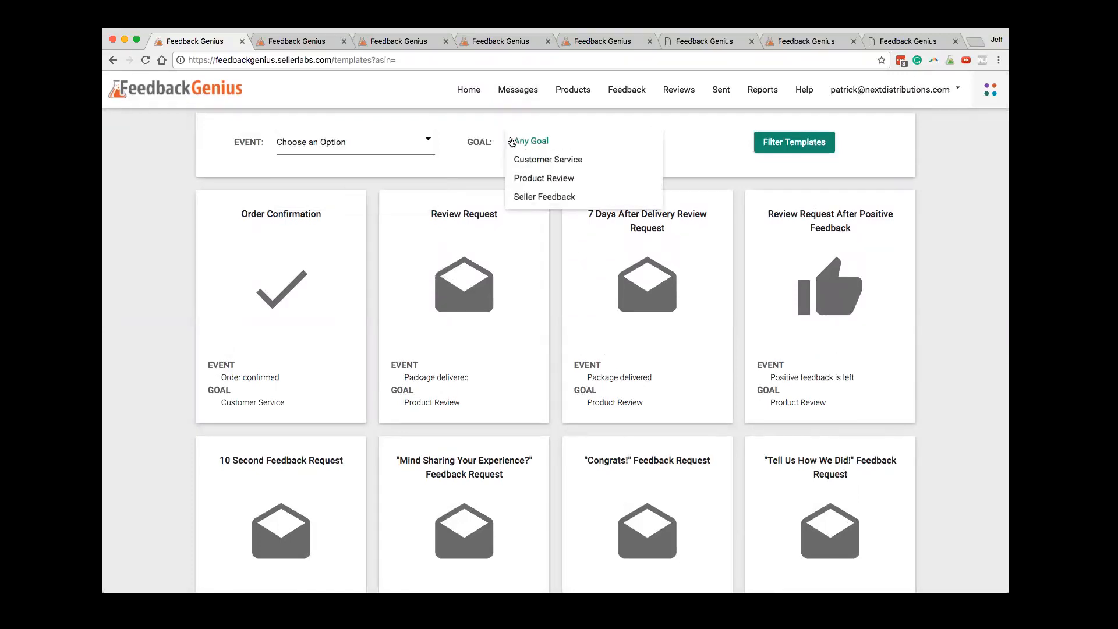
pyautogui.click(390, 144)
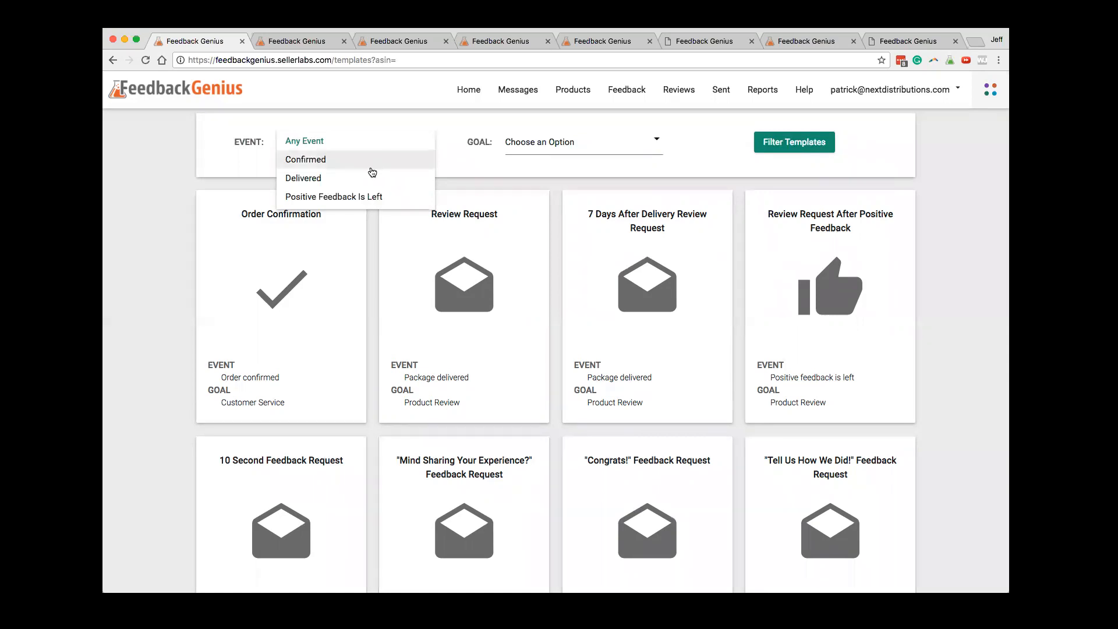
pyautogui.click(529, 143)
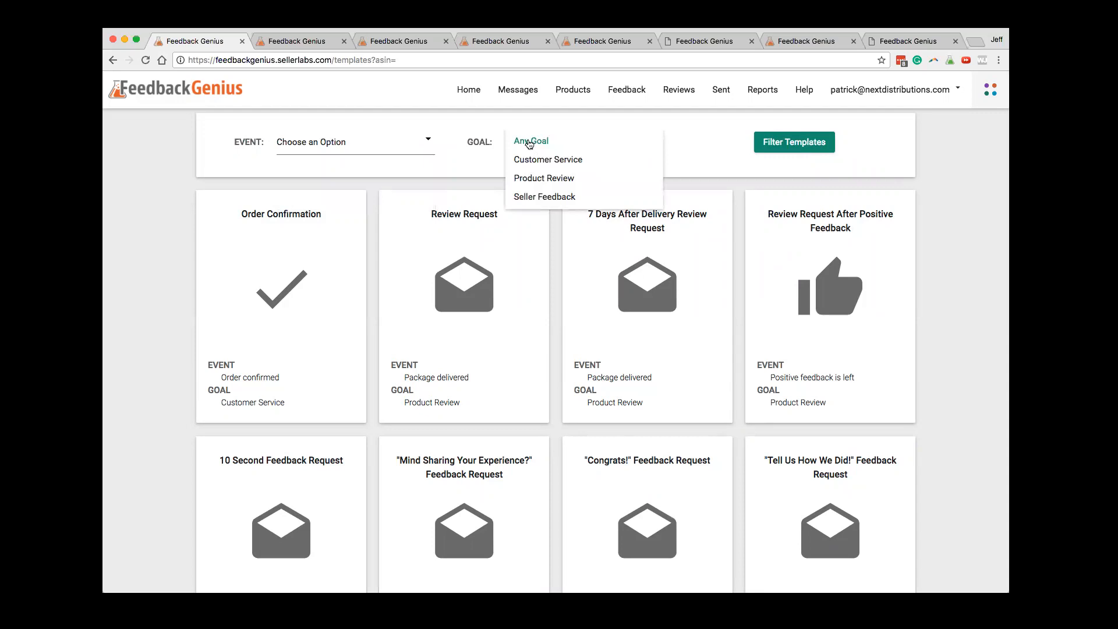
pyautogui.click(372, 175)
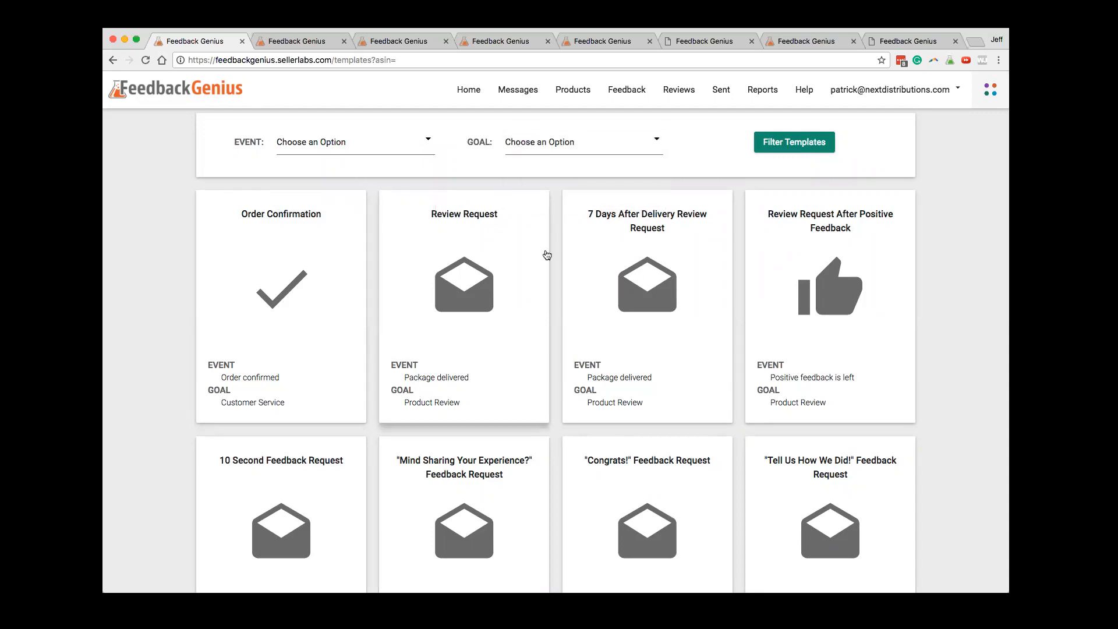
# Filter the templates by the Delivered event and the Seller Feedback goal
pyautogui.click(379, 144)
pyautogui.click(330, 176)
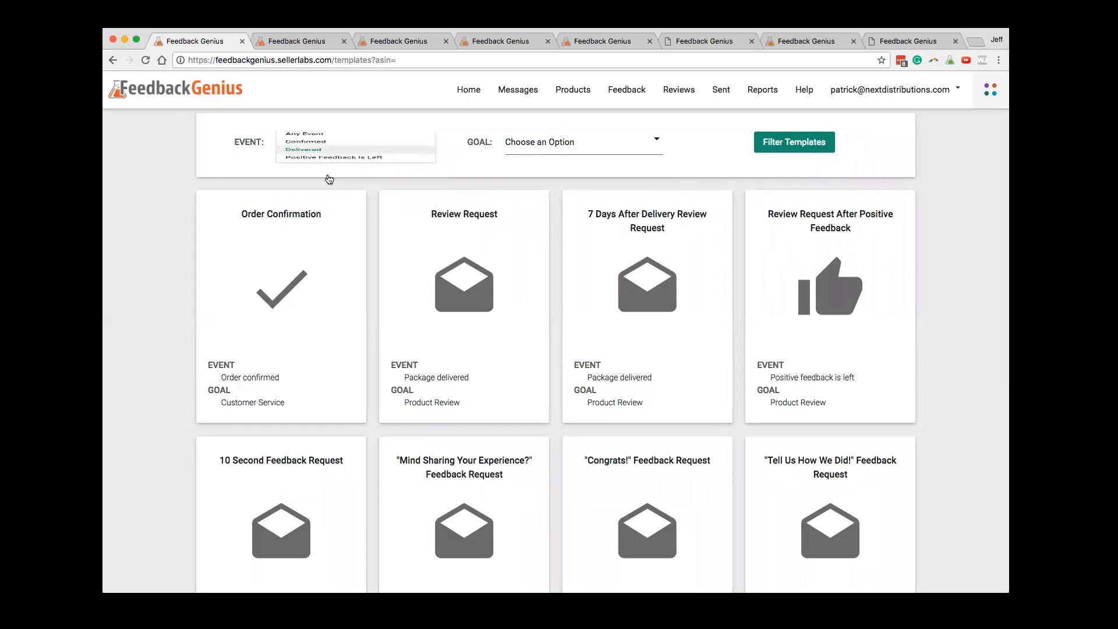
pyautogui.click(524, 142)
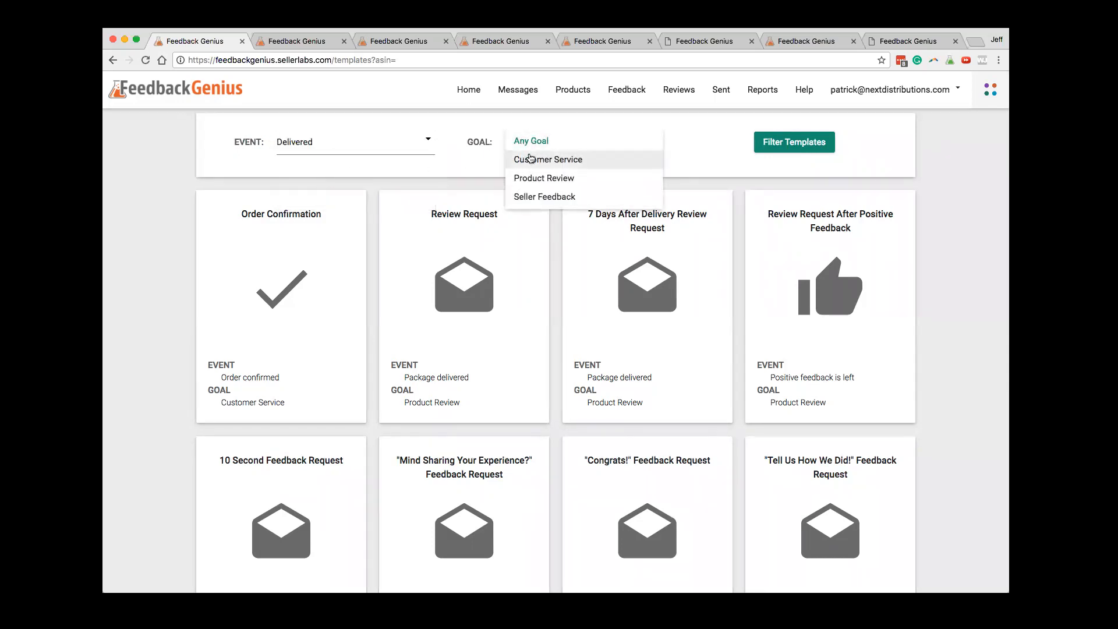
pyautogui.click(529, 158)
pyautogui.click(574, 149)
pyautogui.click(568, 194)
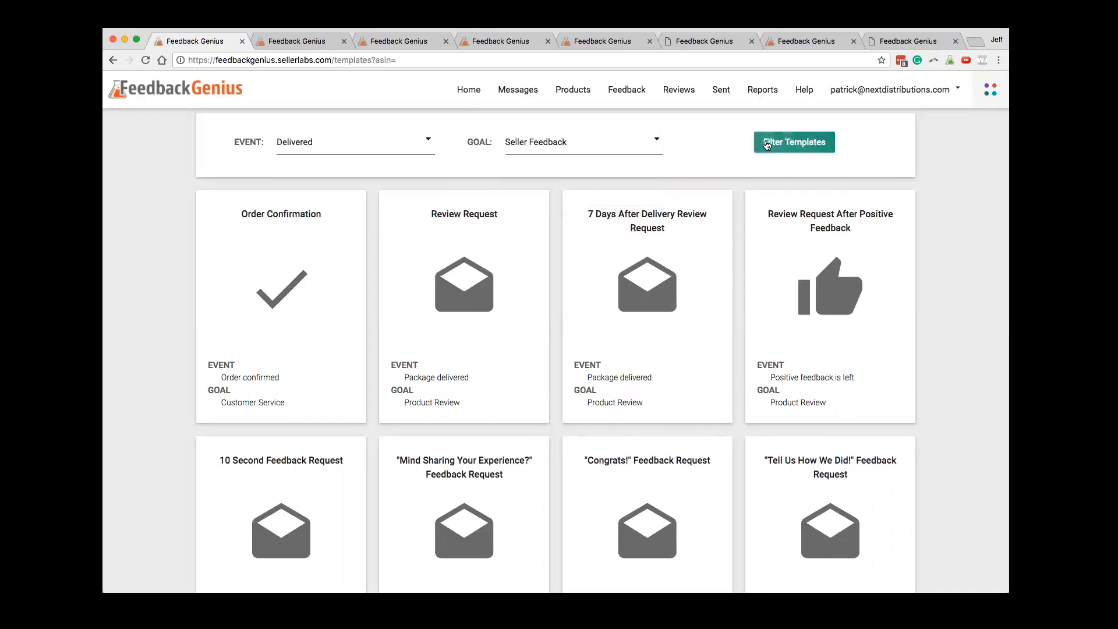
pyautogui.click(768, 144)
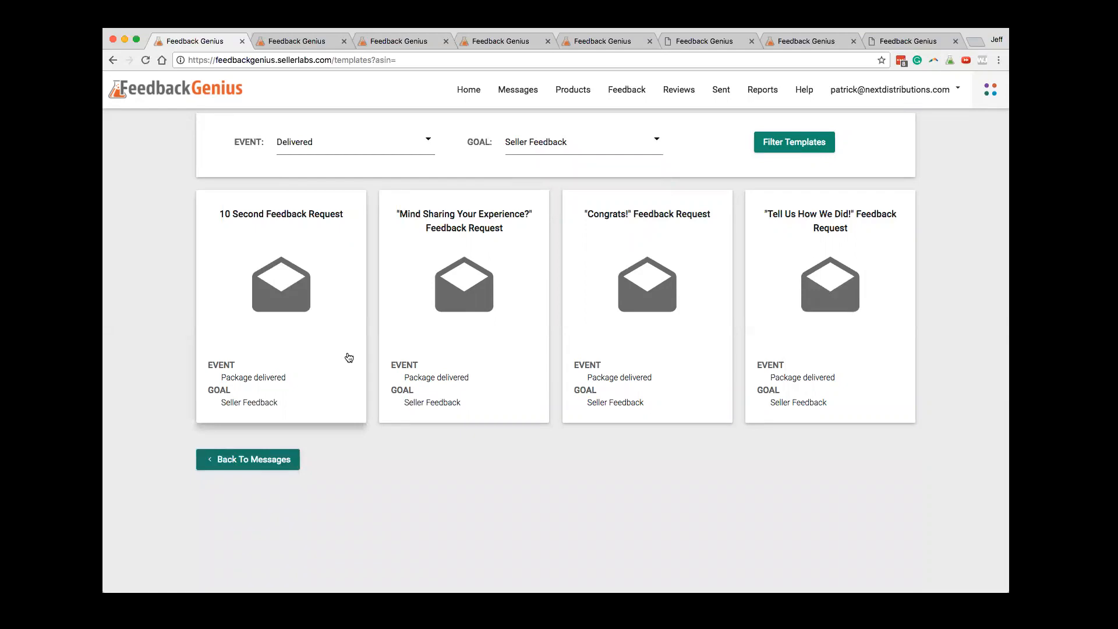
# Preview and use the 10 Second Feedback Request template, naming the new message "TWF - Test"
pyautogui.click(287, 278)
pyautogui.scroll(-2, 306, 299)
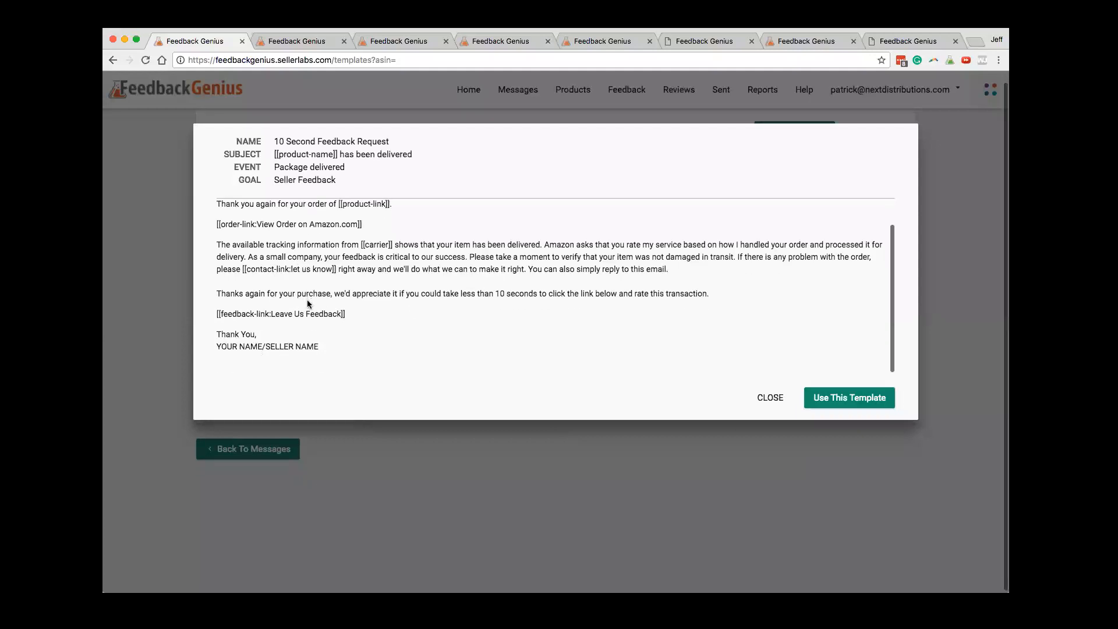
pyautogui.scroll(2, 306, 299)
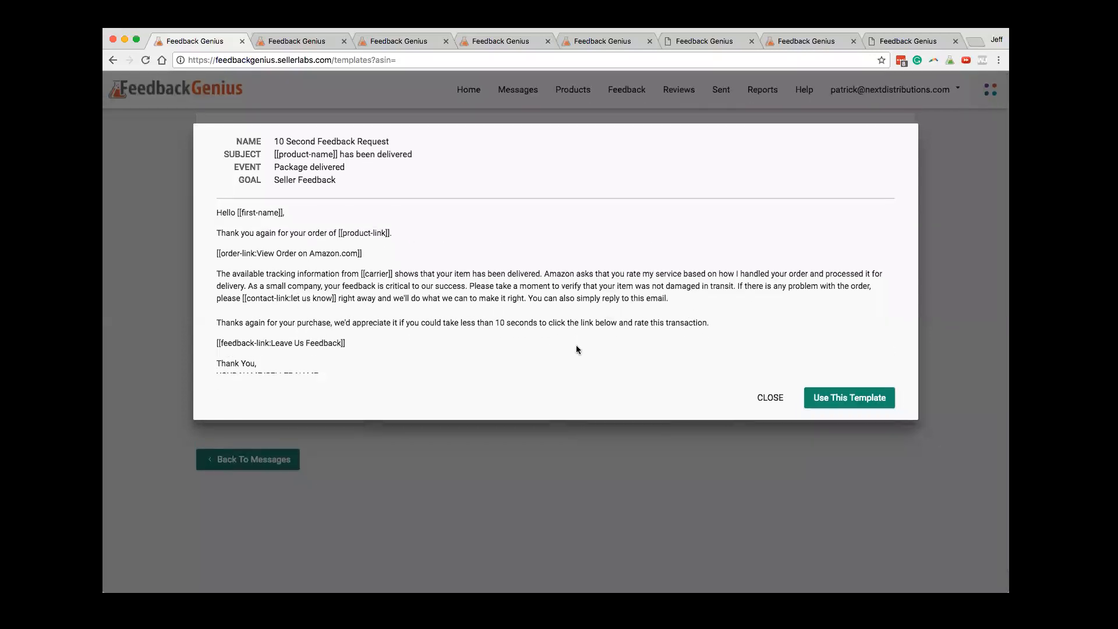
pyautogui.click(823, 399)
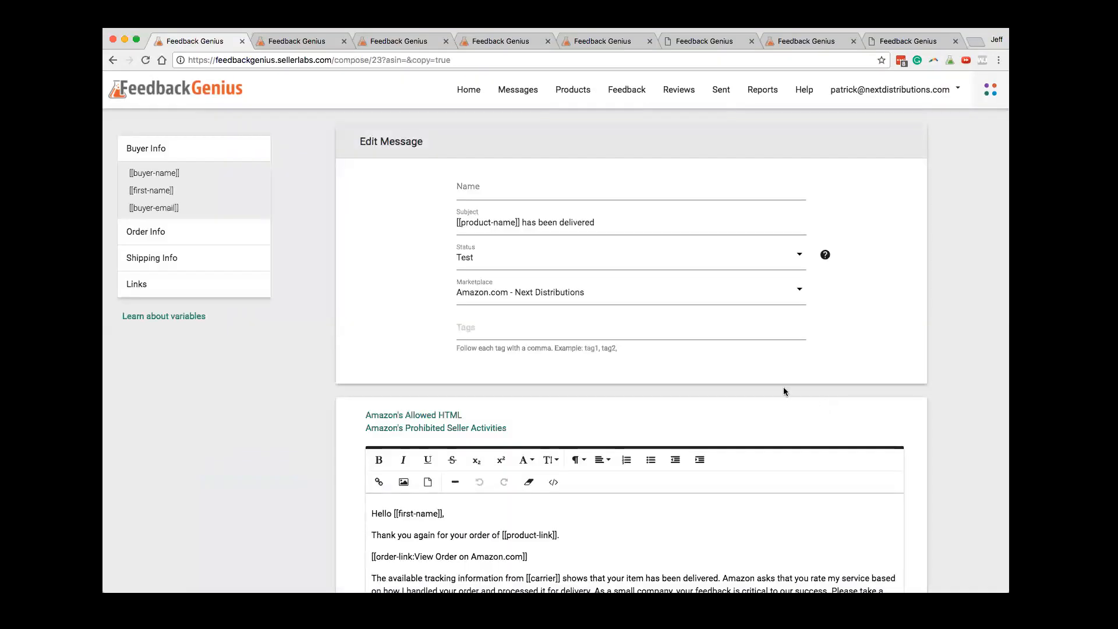
pyautogui.click(469, 189)
pyautogui.write('TWF - Test')
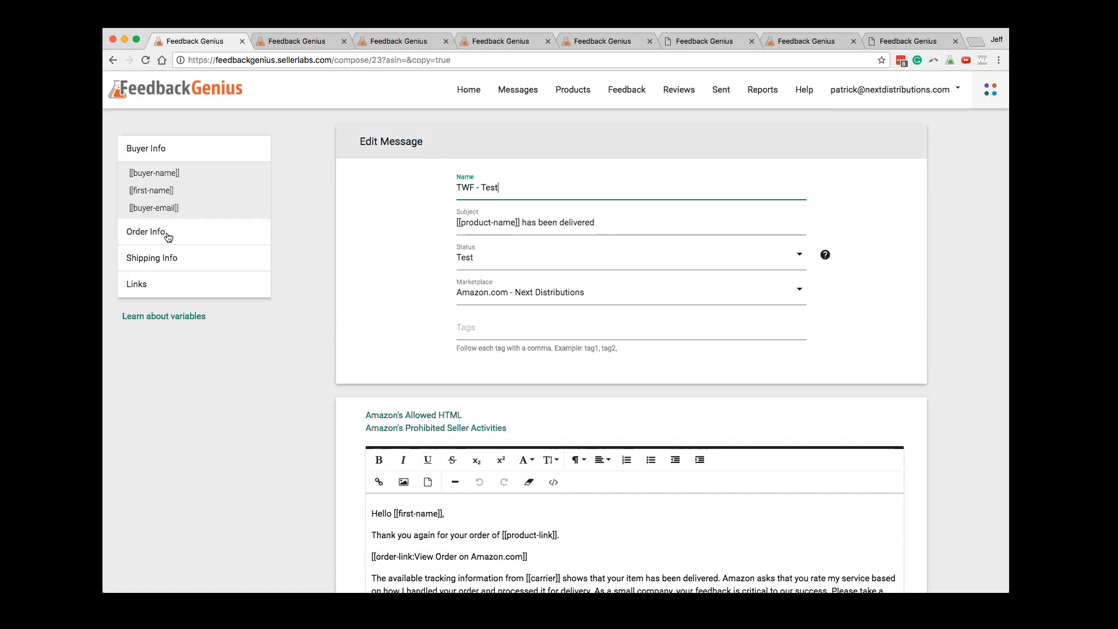
# Examine the message variables available for buyer info, order info, shipping info and links
pyautogui.click(145, 233)
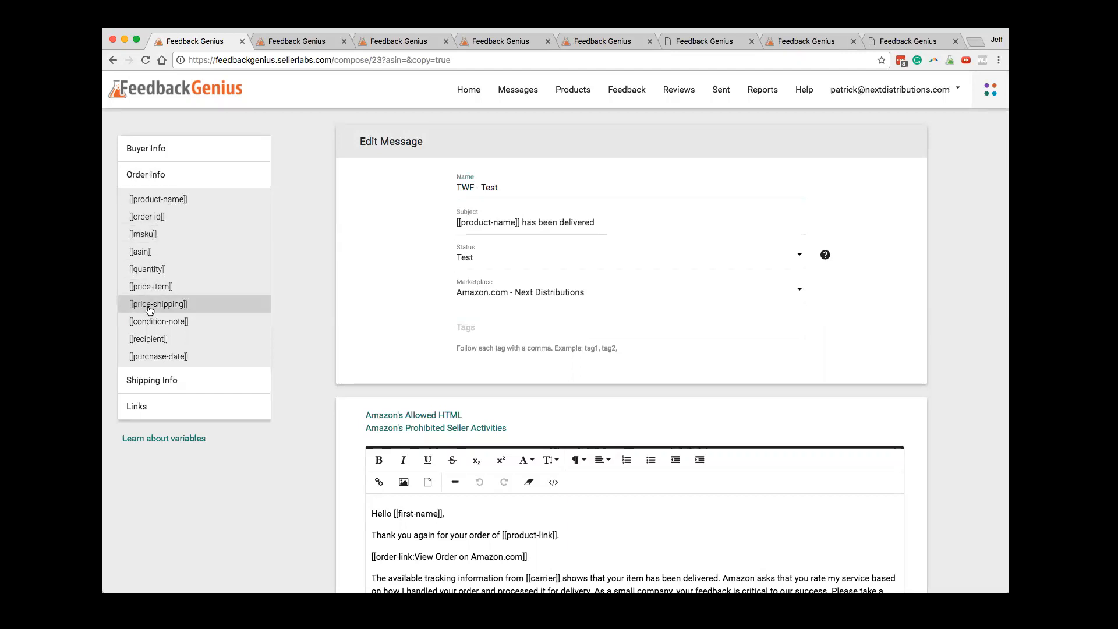
pyautogui.click(147, 148)
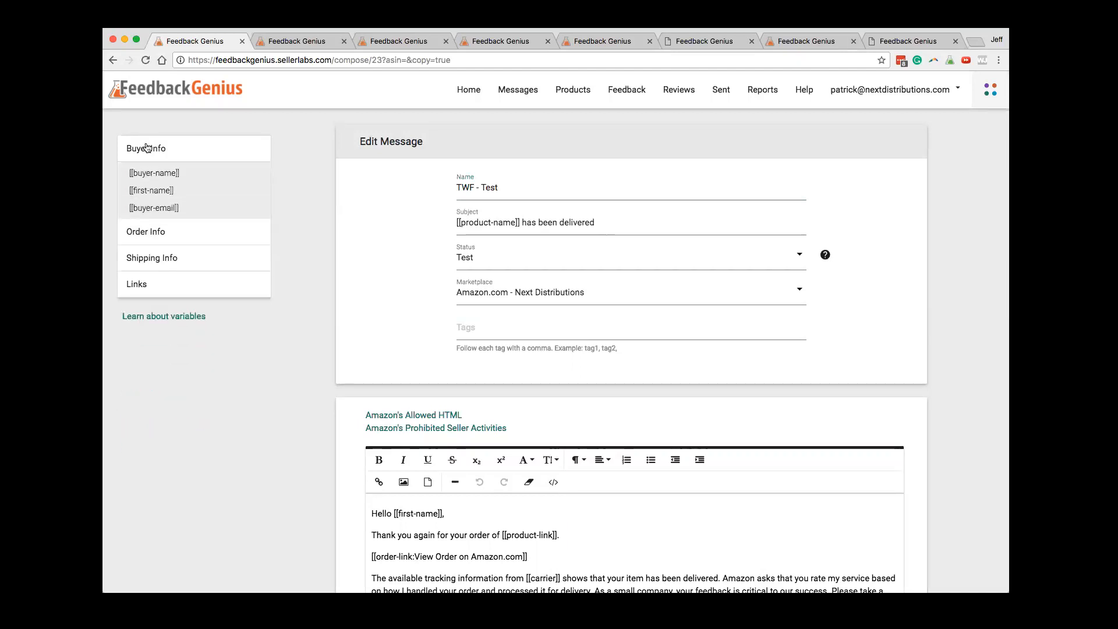
pyautogui.click(152, 232)
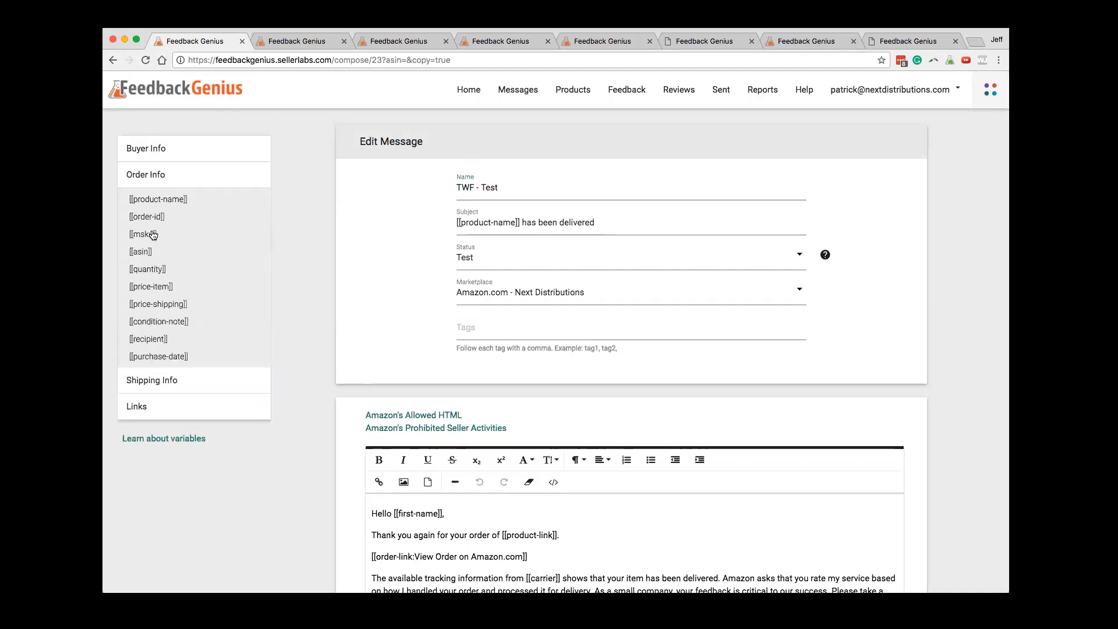
pyautogui.click(144, 381)
pyautogui.click(135, 390)
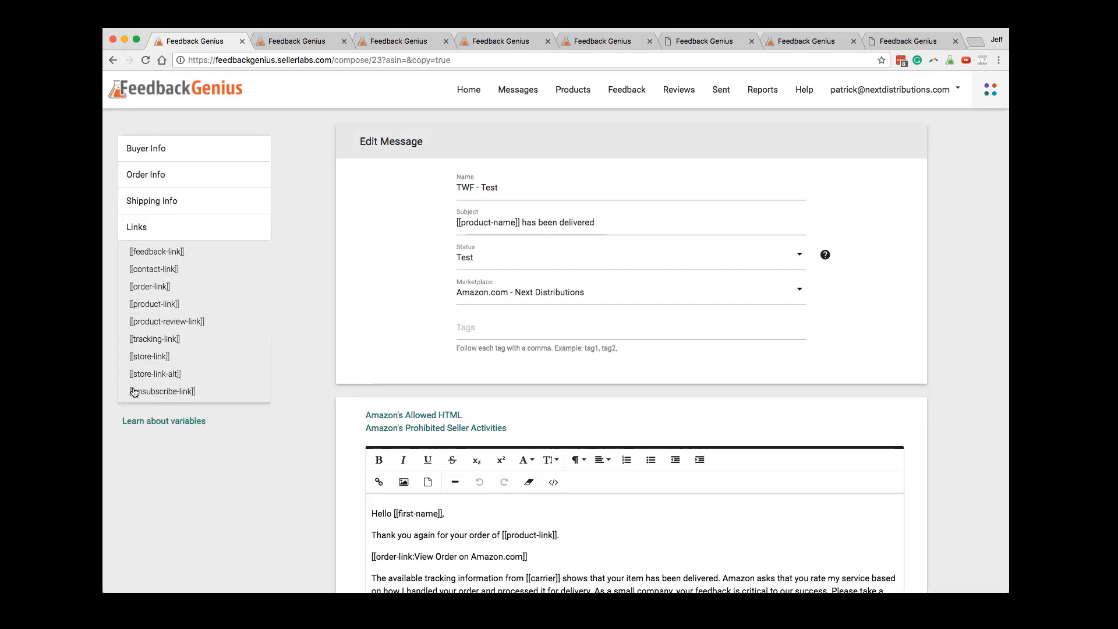
pyautogui.click(133, 392)
# Read through the message body and replace the YOUR NAME/SELLER NAME placeholder with the sender's first name
pyautogui.scroll(-4, 553, 306)
pyautogui.scroll(-2, 553, 306)
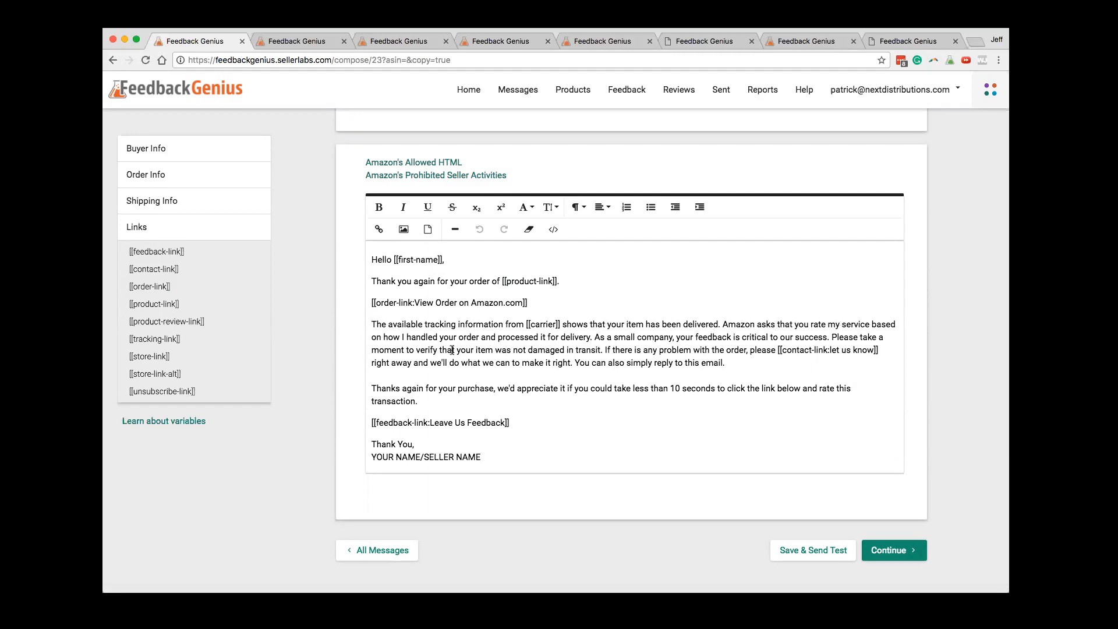
pyautogui.moveTo(383, 338); pyautogui.dragTo(529, 338)
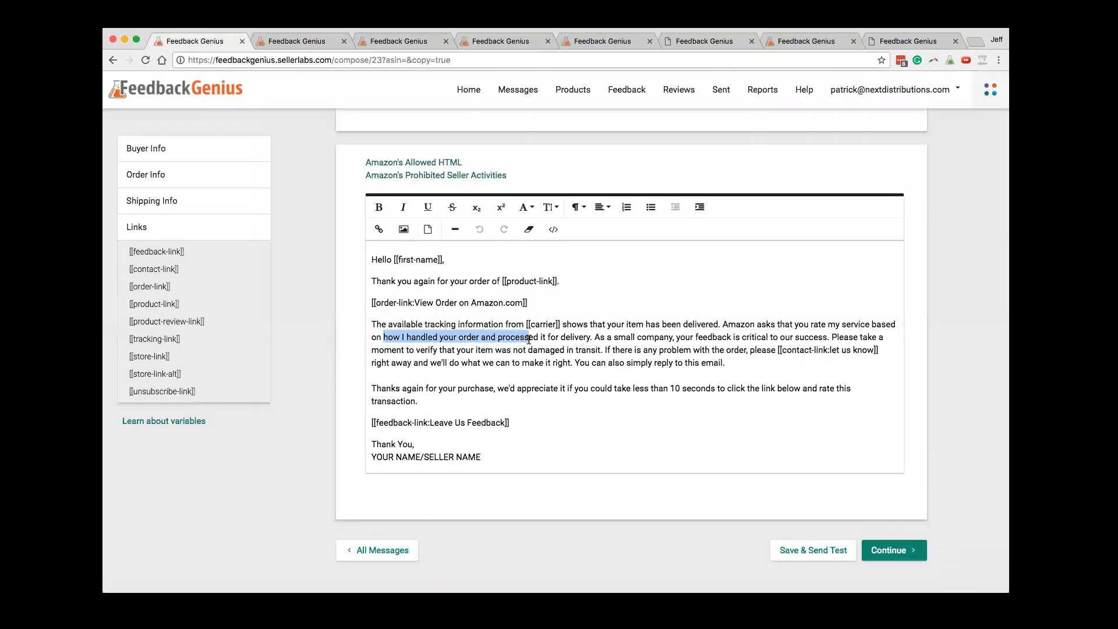
pyautogui.click(728, 339)
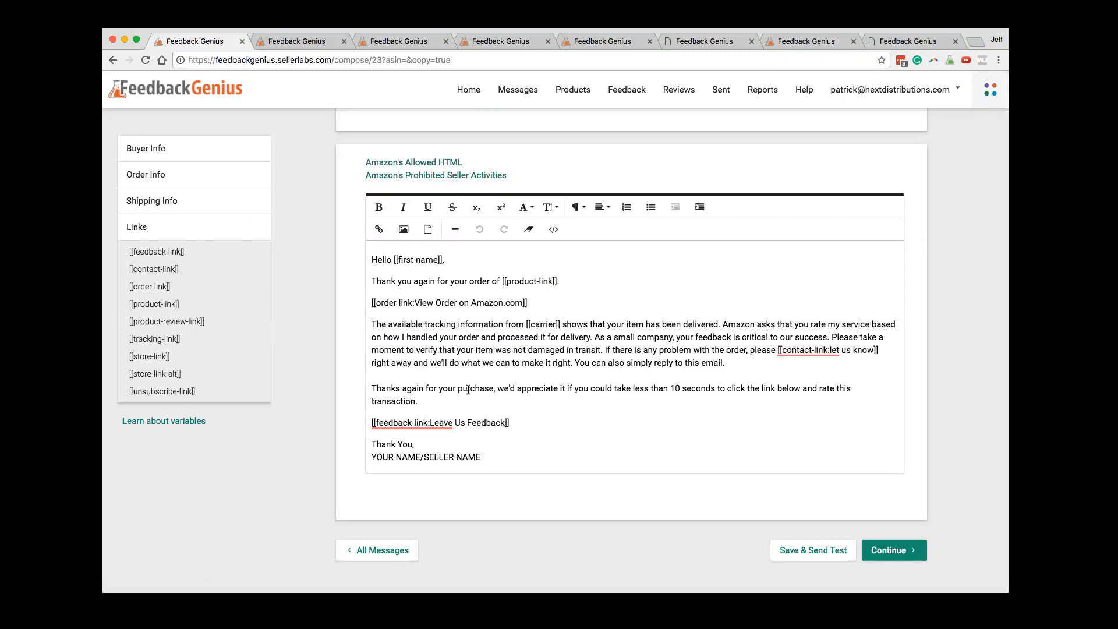
pyautogui.moveTo(483, 457); pyautogui.dragTo(327, 454)
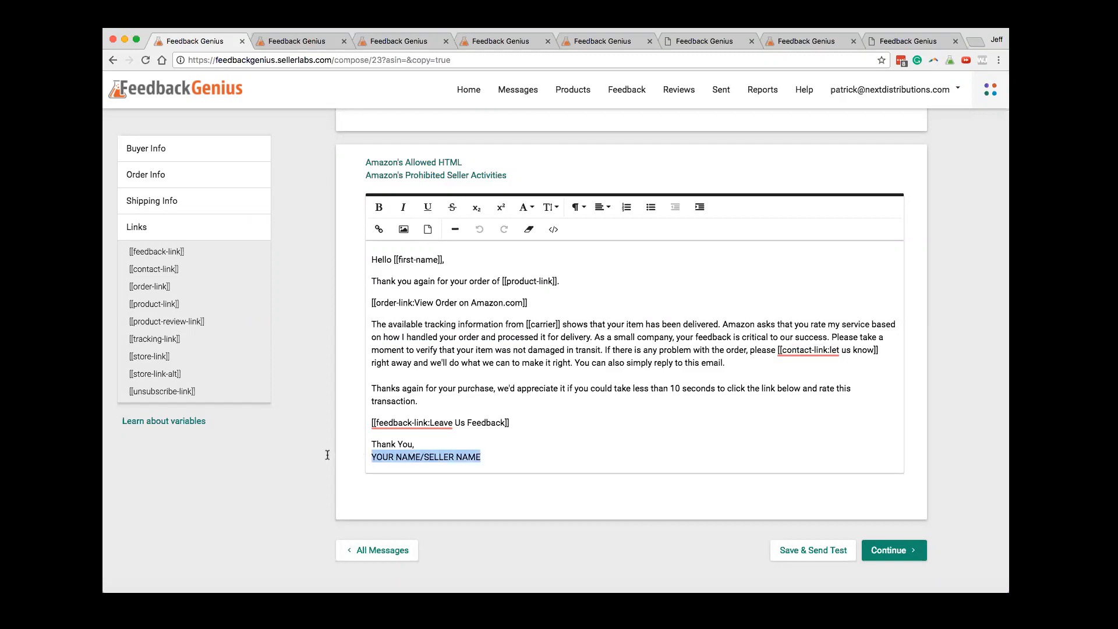
pyautogui.write('Jeff')
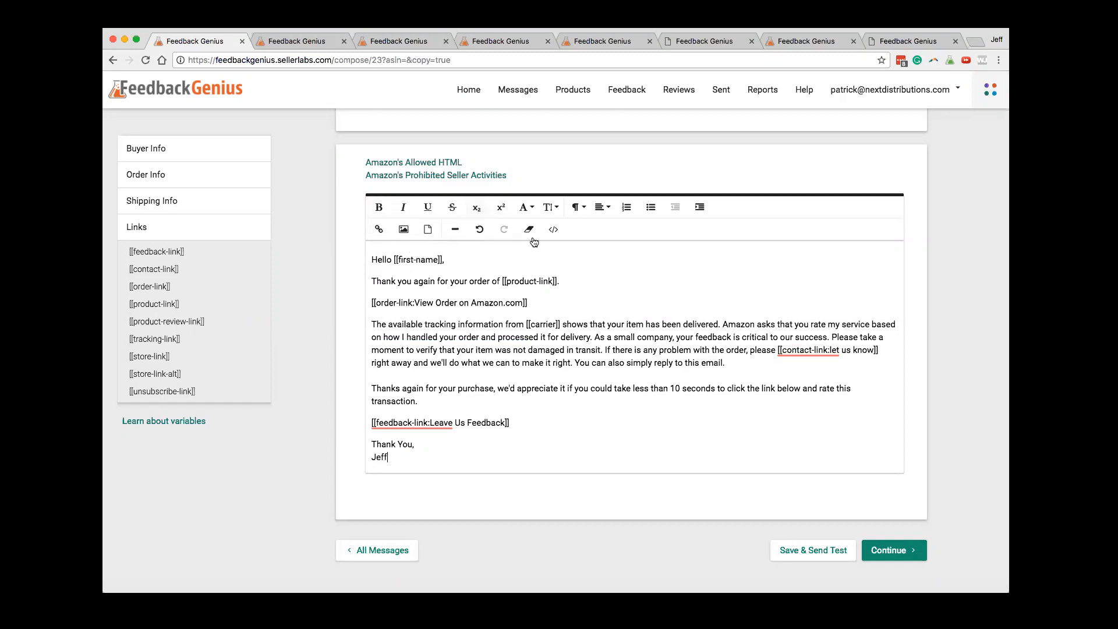
# Continue to the message's timing and filter settings and check the send delay options
pyautogui.click(893, 548)
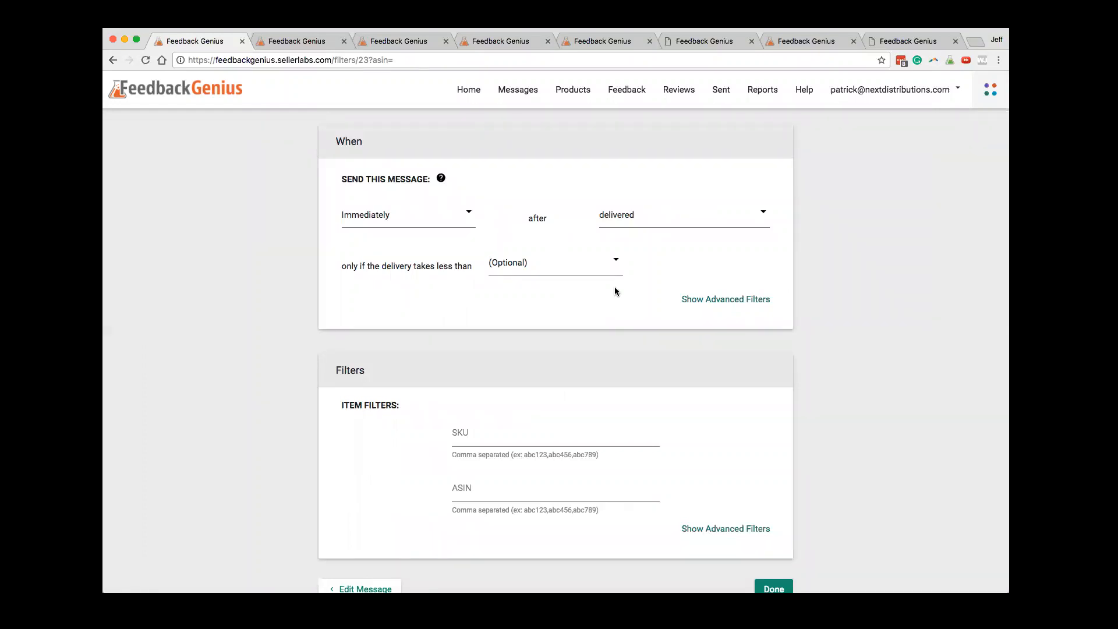
pyautogui.click(468, 214)
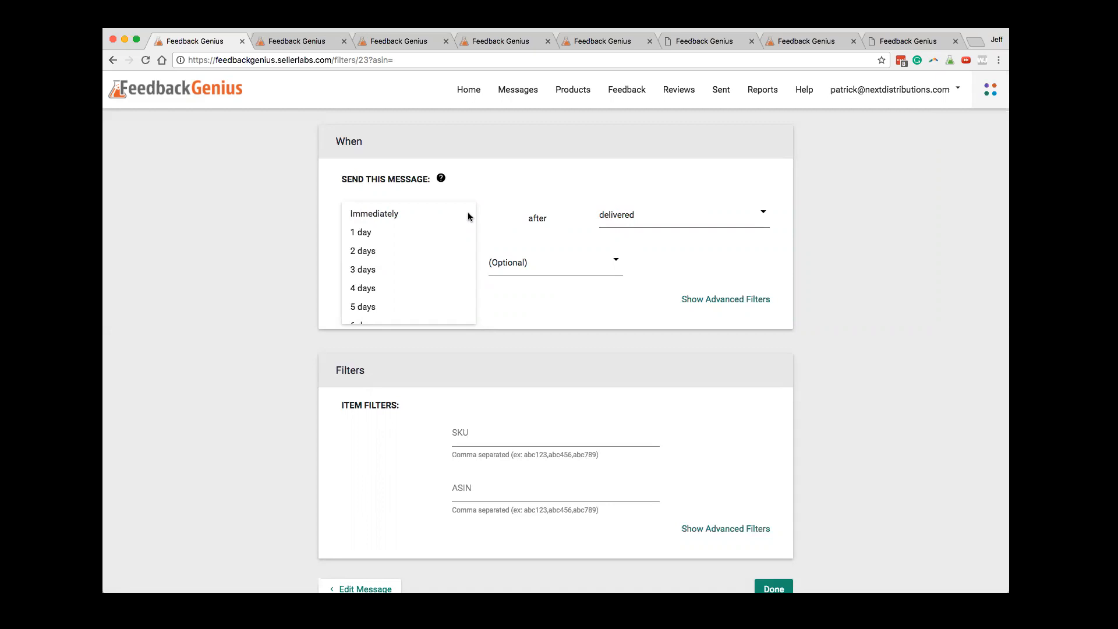
pyautogui.click(516, 202)
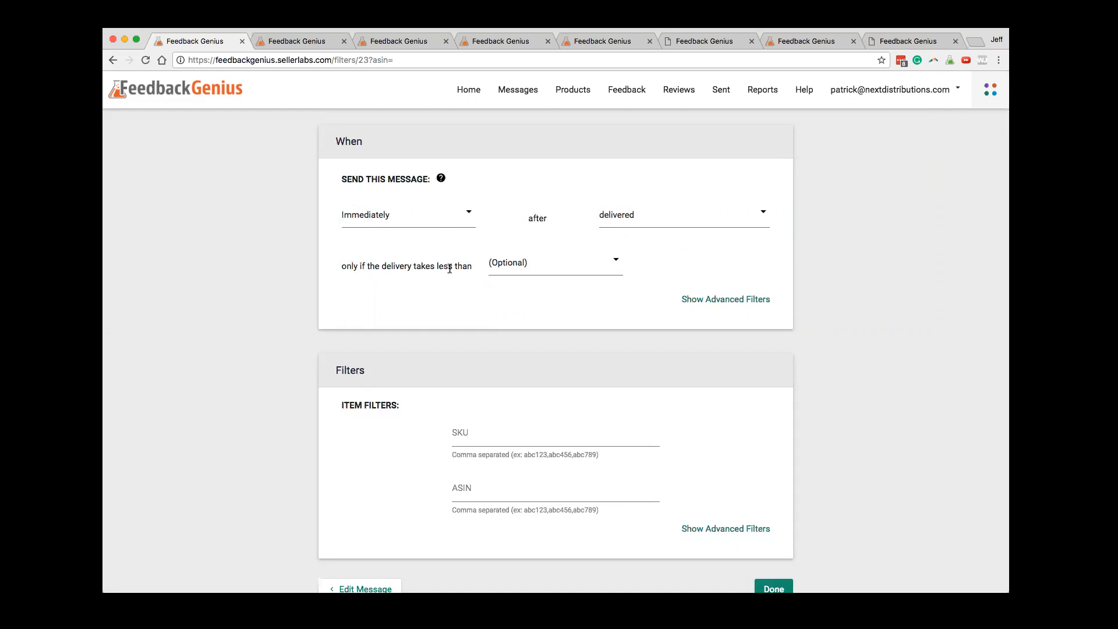
# Limit sending to deliveries taking less than 3 days and, in the advanced timing filters, include orders over the past 2 days
pyautogui.click(543, 261)
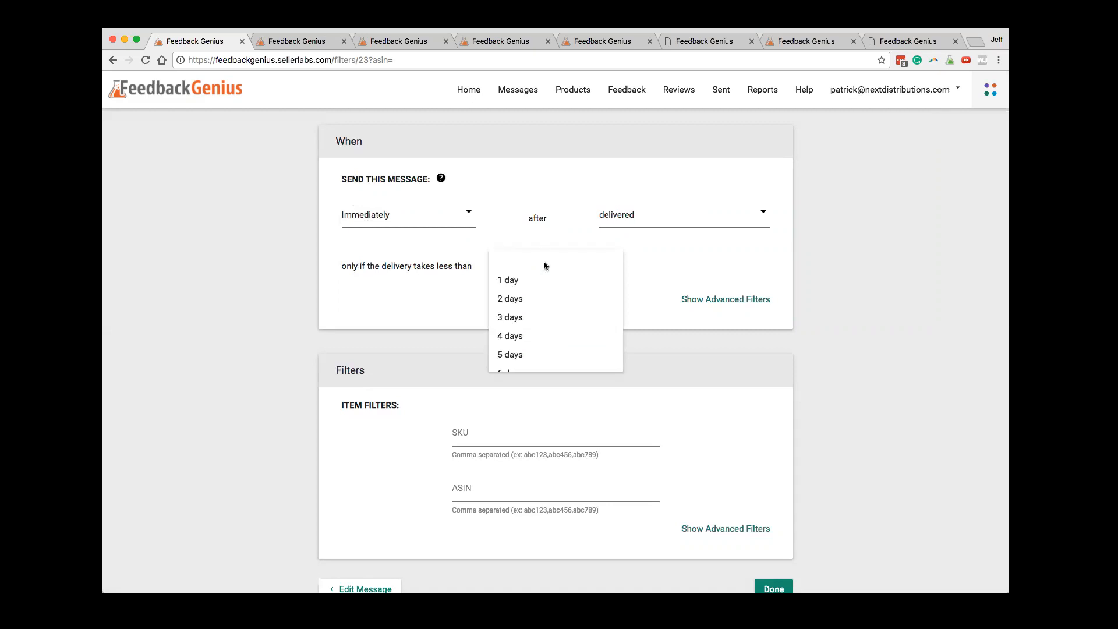
pyautogui.click(522, 317)
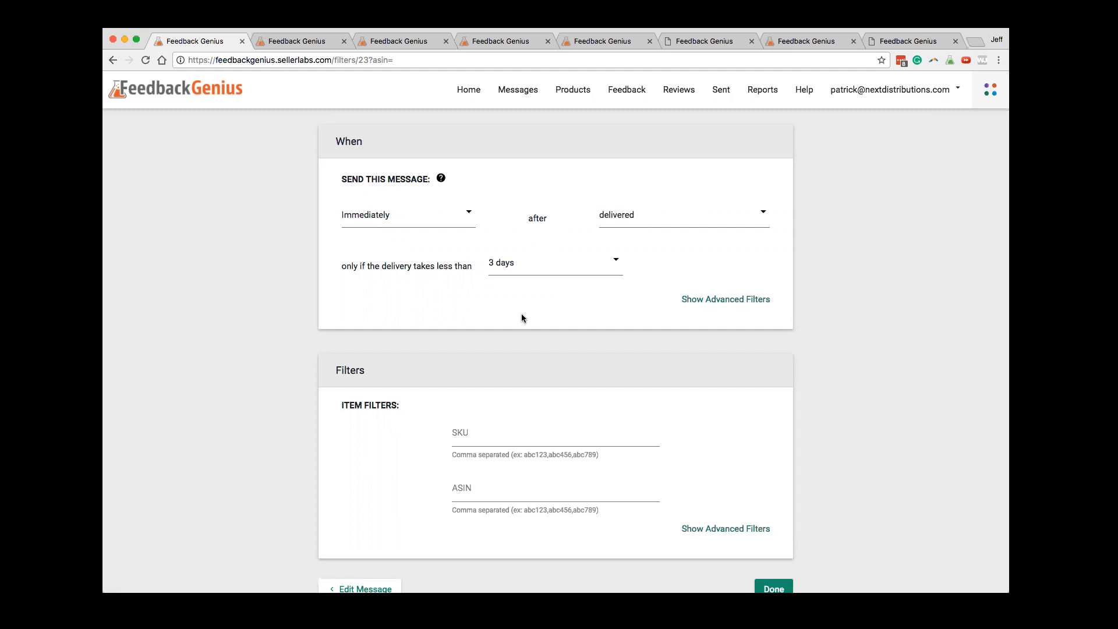
pyautogui.click(749, 299)
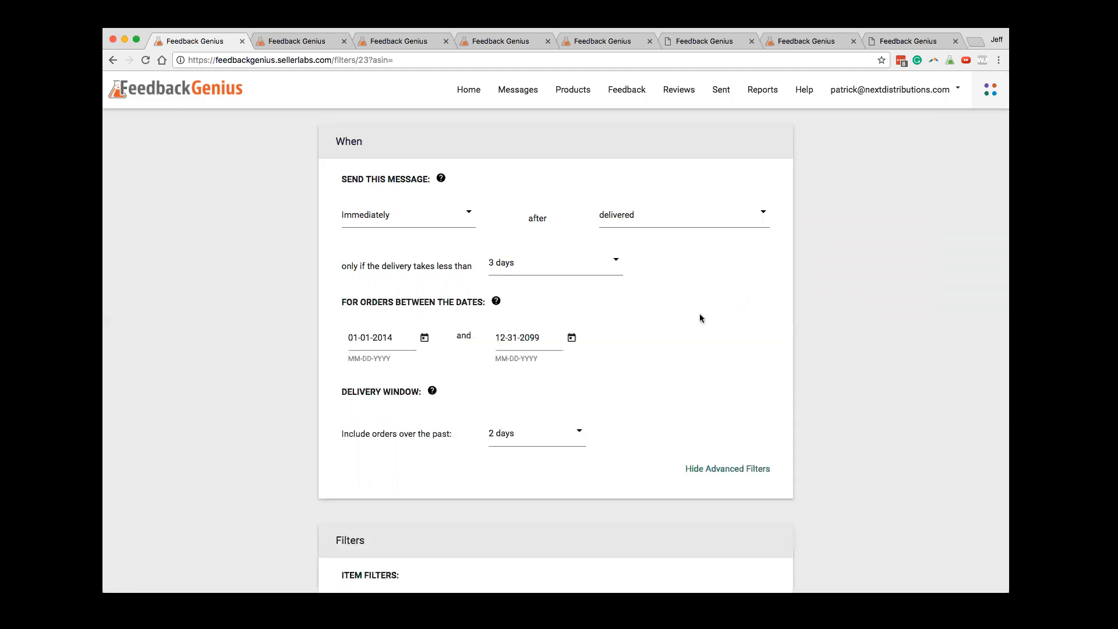
pyautogui.scroll(-1, 701, 318)
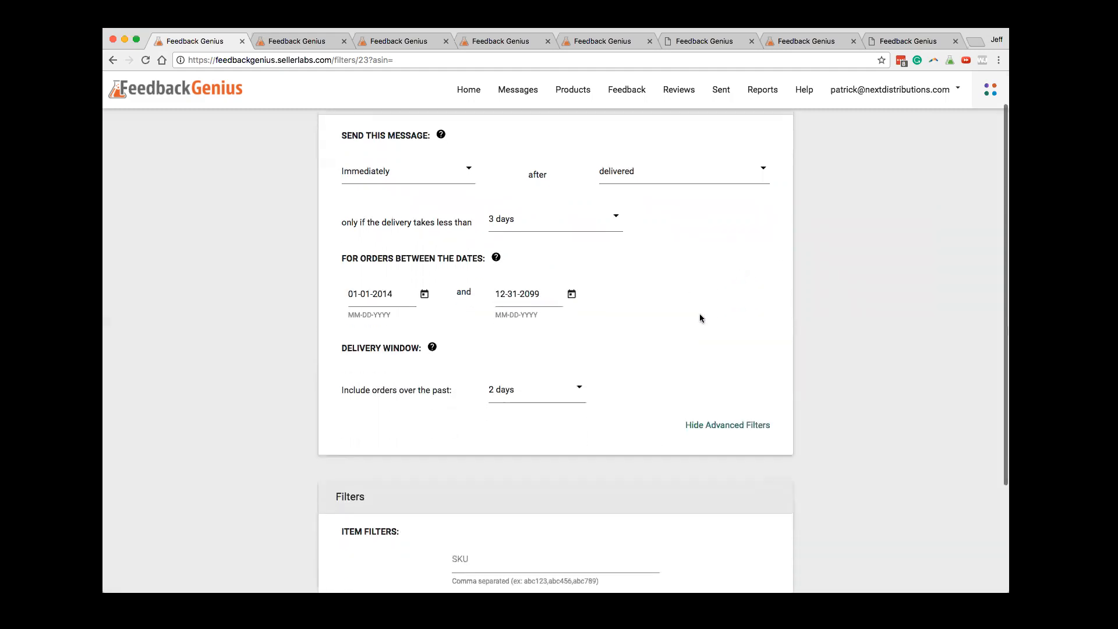
pyautogui.click(505, 393)
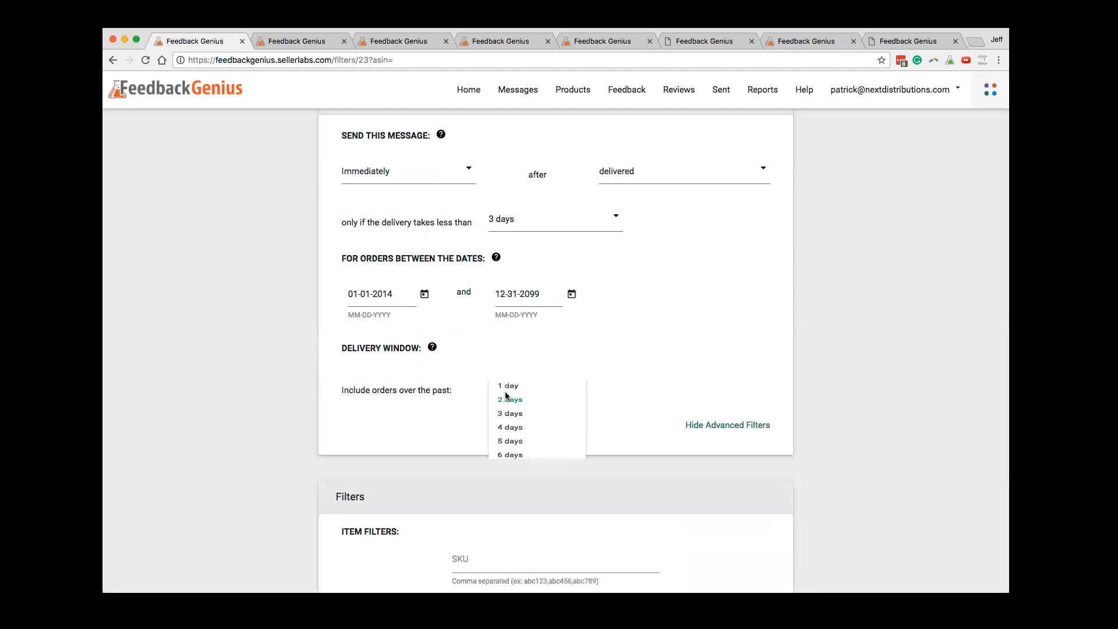
pyautogui.click(510, 407)
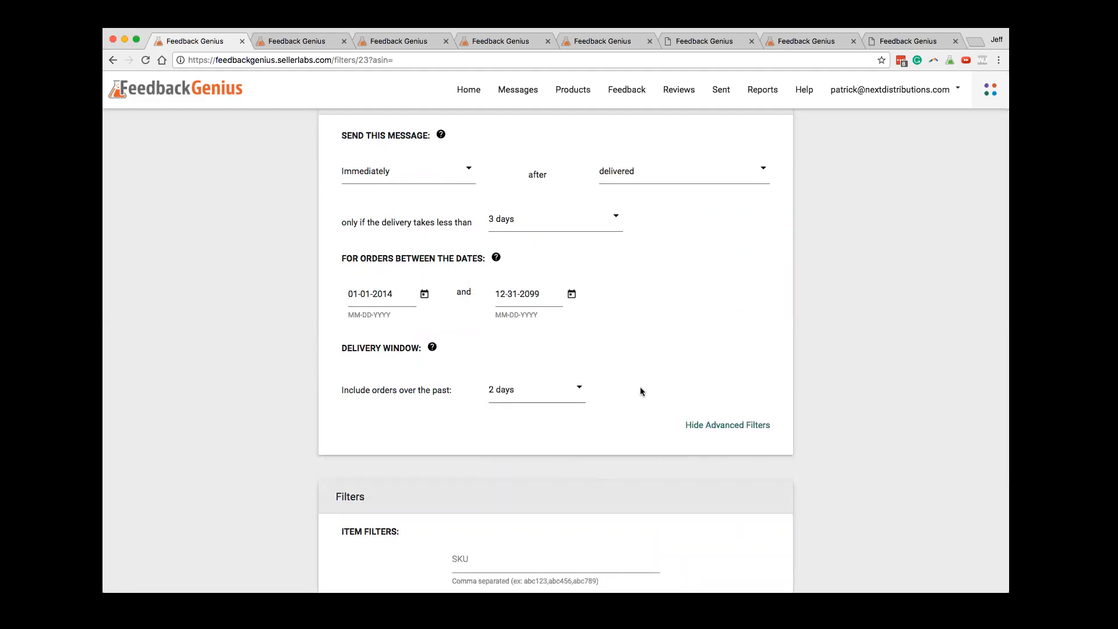
# Reveal the advanced item filters, look through the SKU and ASIN exclusions and check the fulfilment options under the shipping filters
pyautogui.scroll(-1, 640, 389)
pyautogui.scroll(-3, 640, 391)
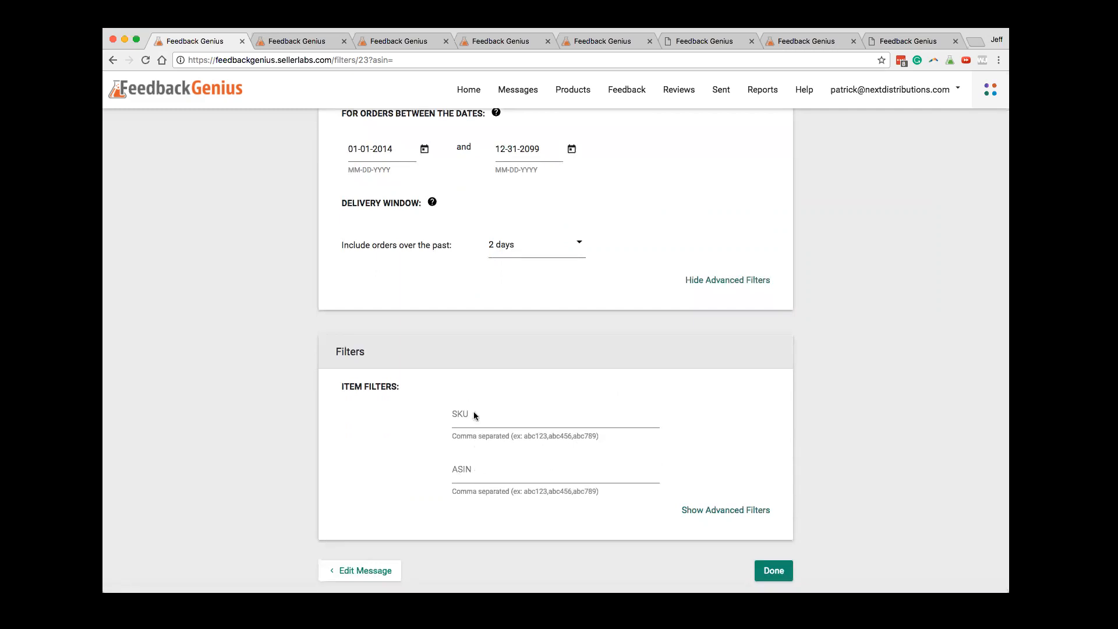
pyautogui.click(711, 511)
pyautogui.scroll(-5, 711, 511)
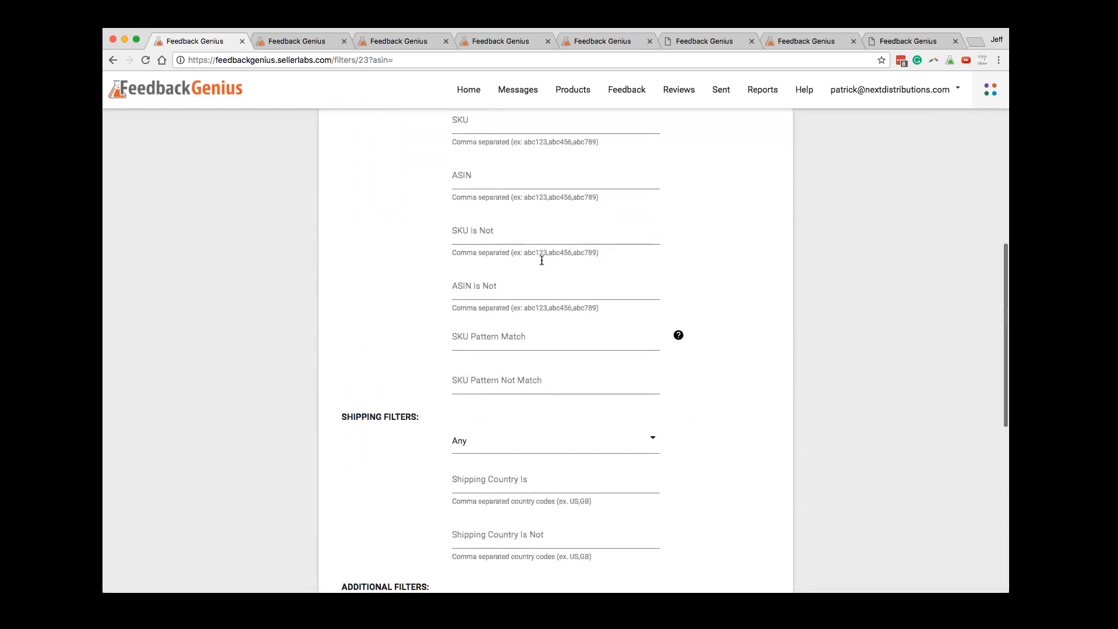
pyautogui.scroll(-3, 497, 255)
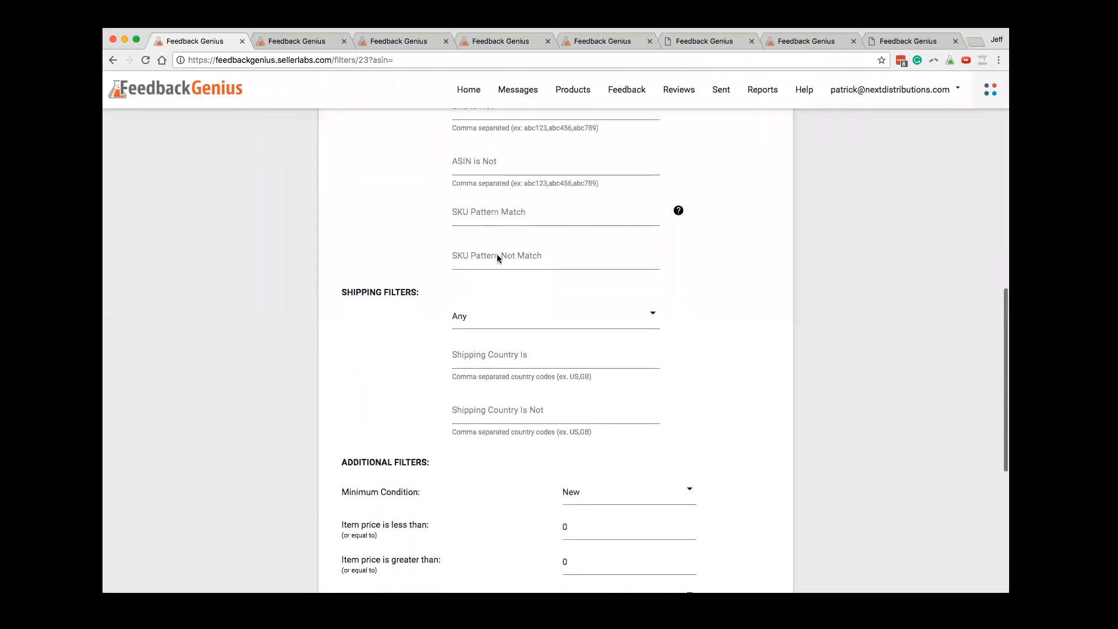
pyautogui.click(478, 256)
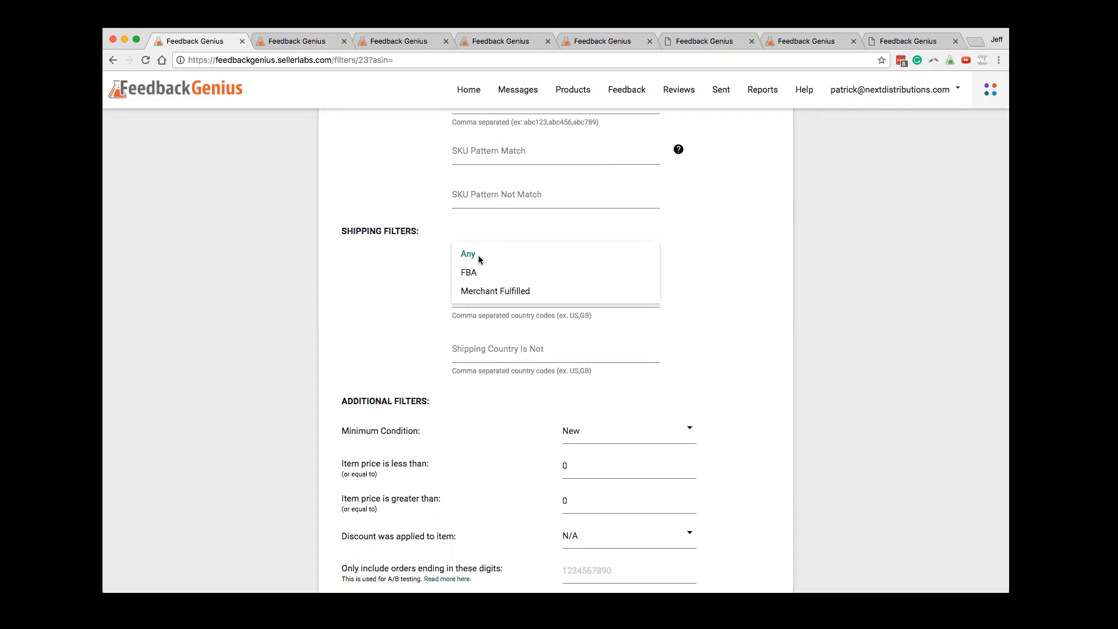
pyautogui.click(391, 274)
pyautogui.scroll(-4, 389, 279)
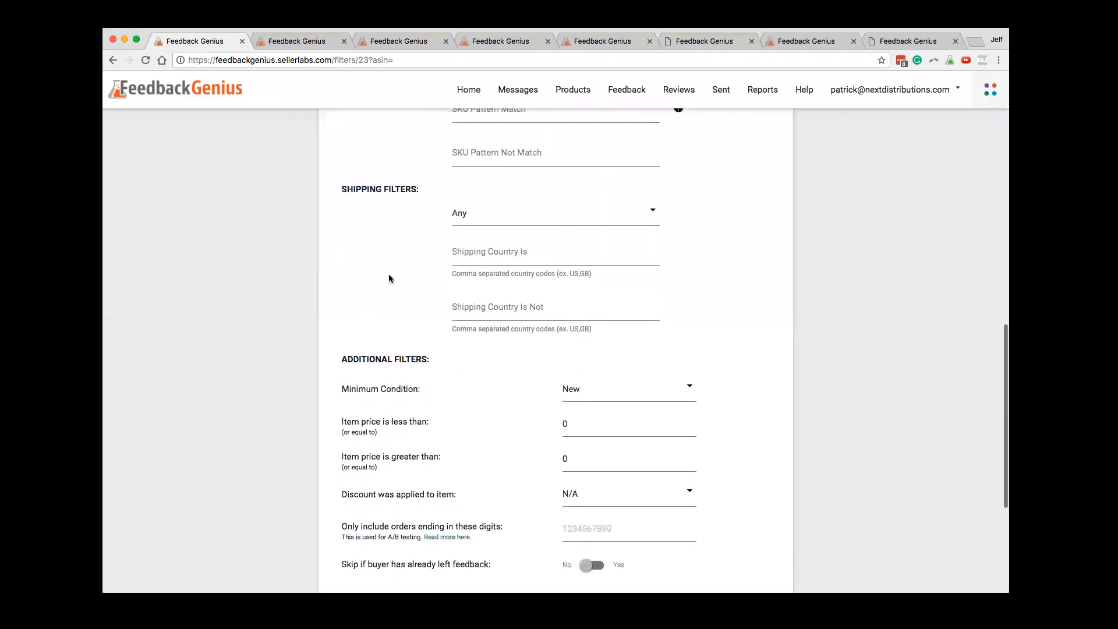
# Examine the additional filters, including the minimum condition options, item price limits, buyer-initiated returns and the global blacklist setting
pyautogui.scroll(-4, 390, 278)
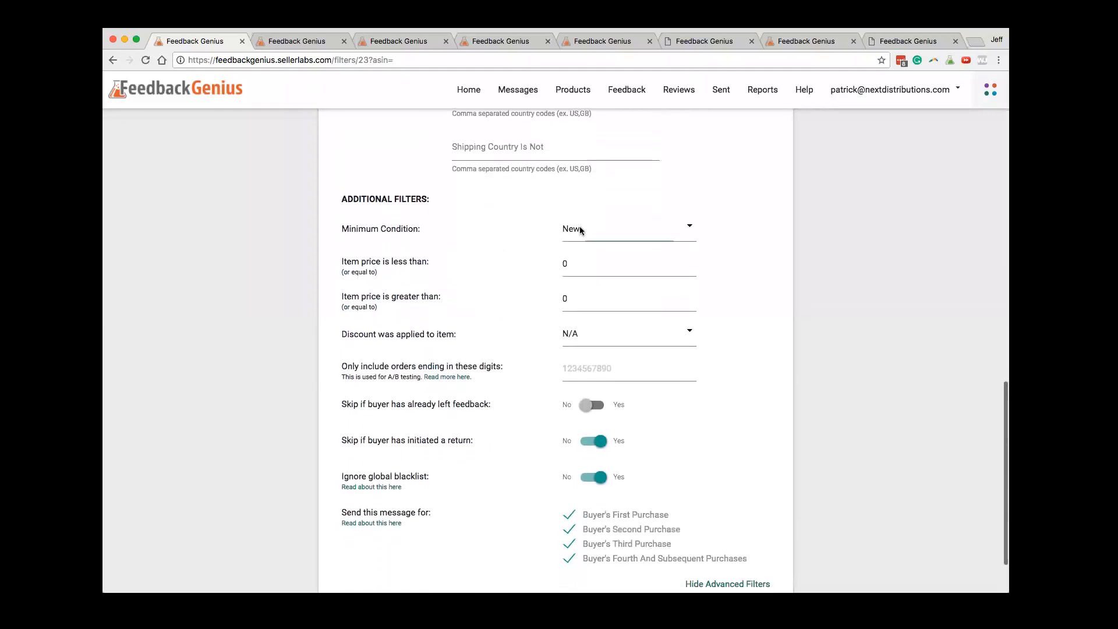
pyautogui.click(579, 228)
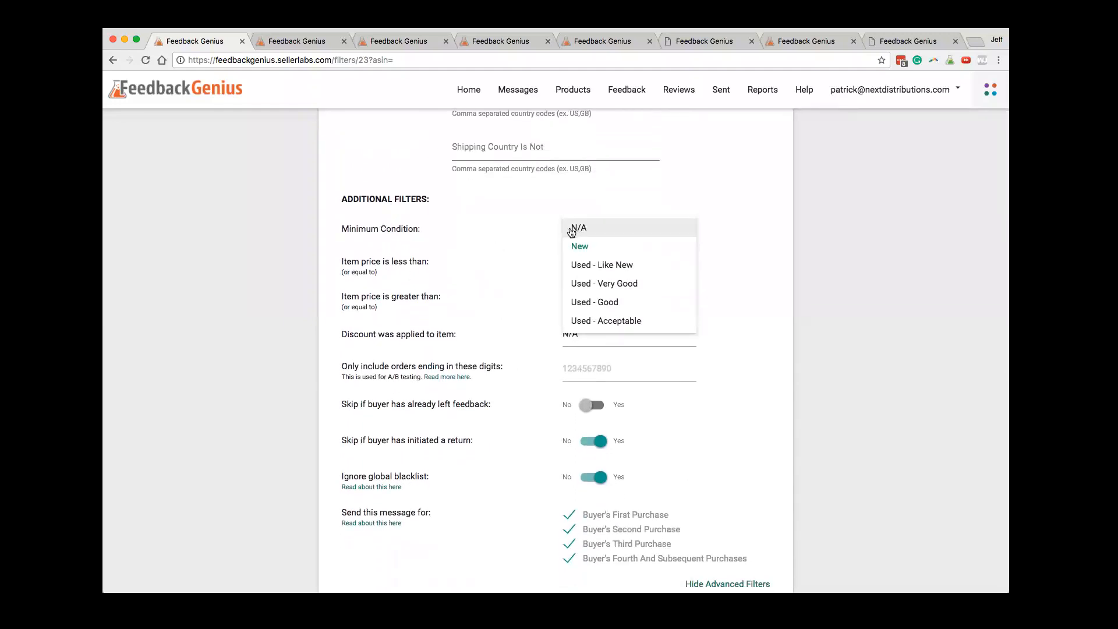
pyautogui.click(531, 231)
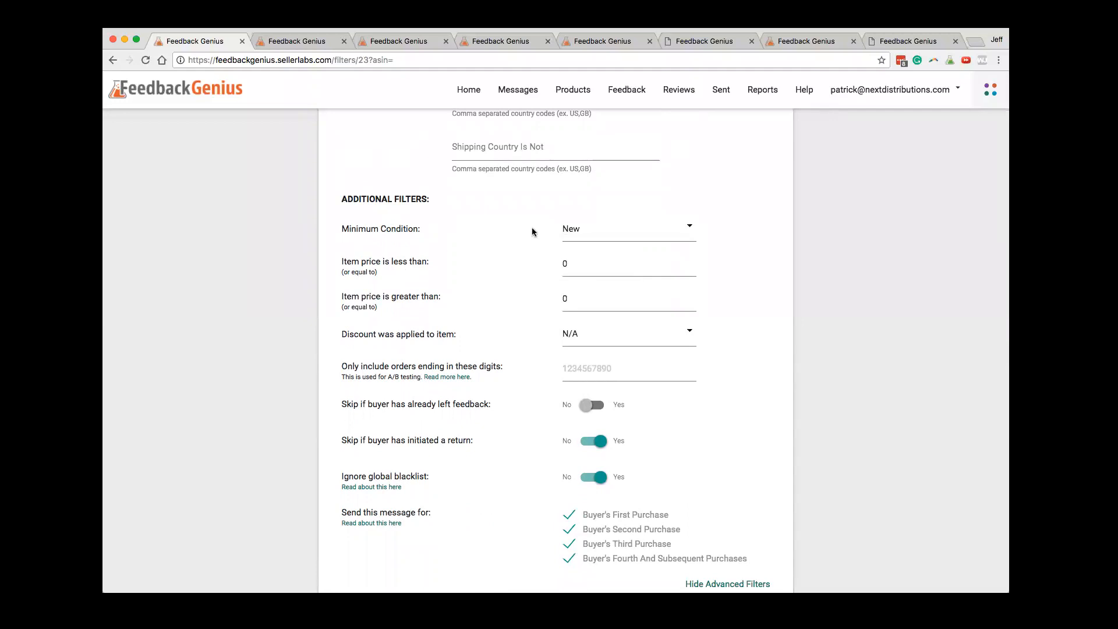
pyautogui.scroll(-1, 531, 231)
pyautogui.moveTo(341, 227); pyautogui.dragTo(501, 260)
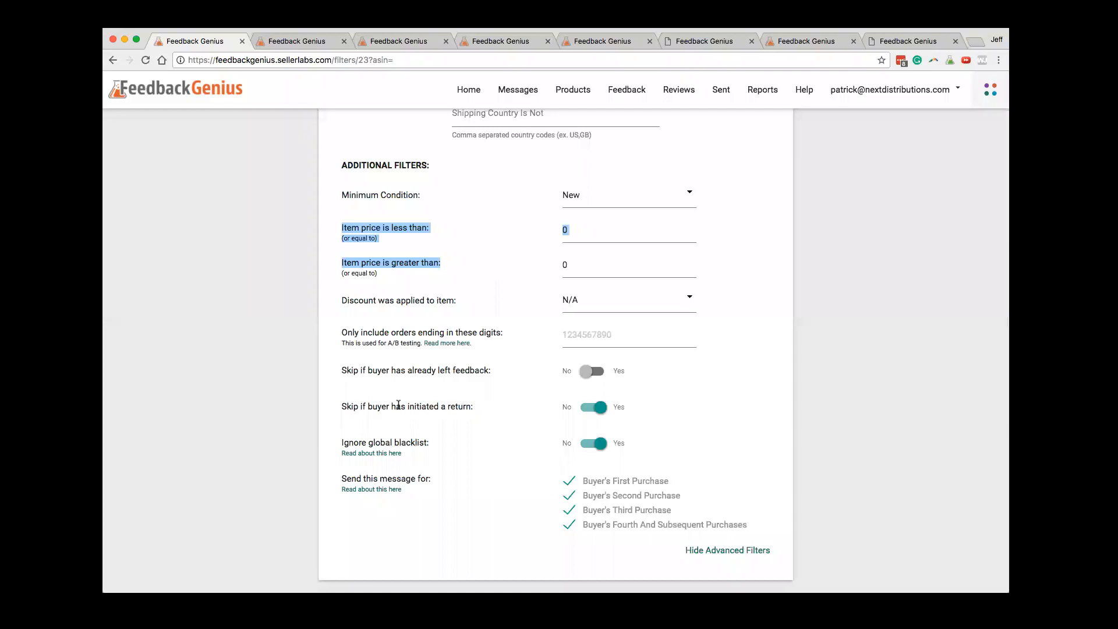
pyautogui.moveTo(341, 406); pyautogui.dragTo(473, 410)
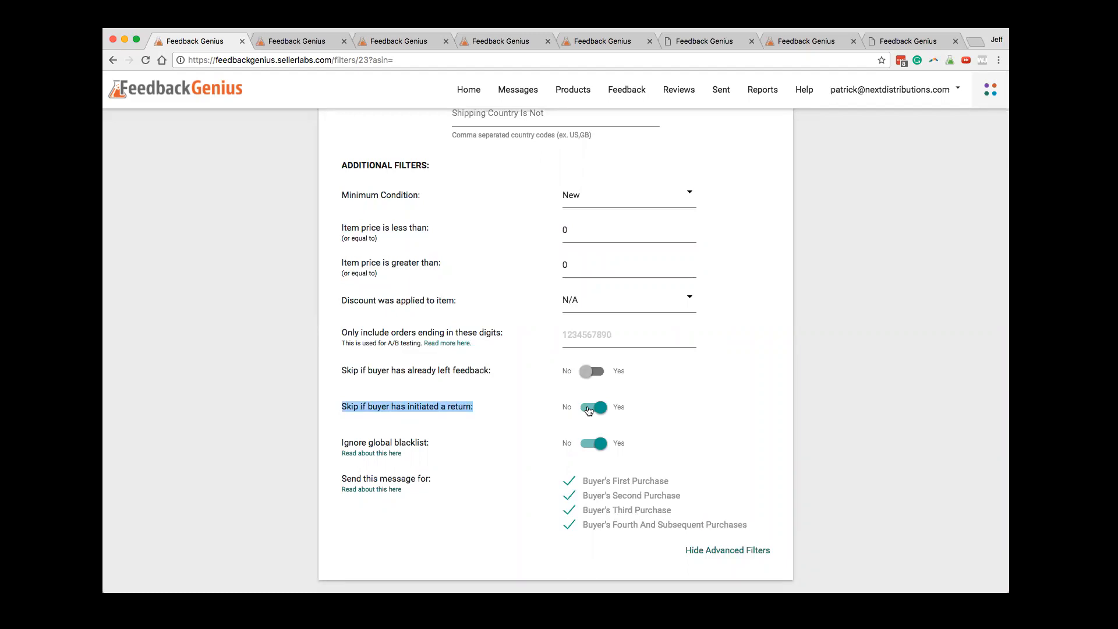
pyautogui.click(339, 443)
pyautogui.moveTo(339, 443); pyautogui.dragTo(442, 441)
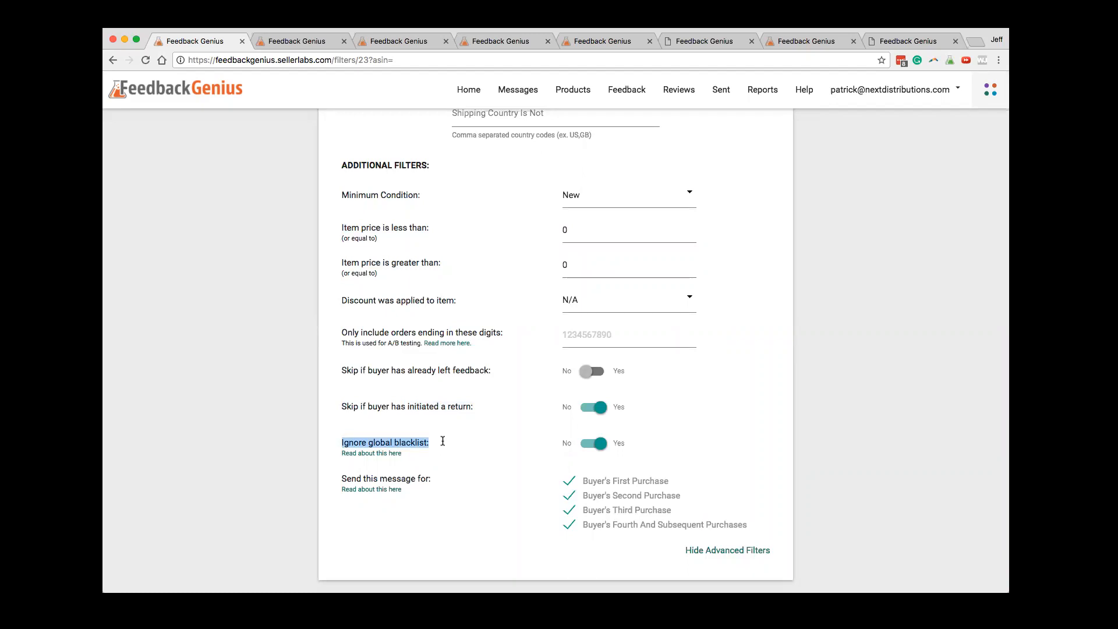
pyautogui.click(443, 441)
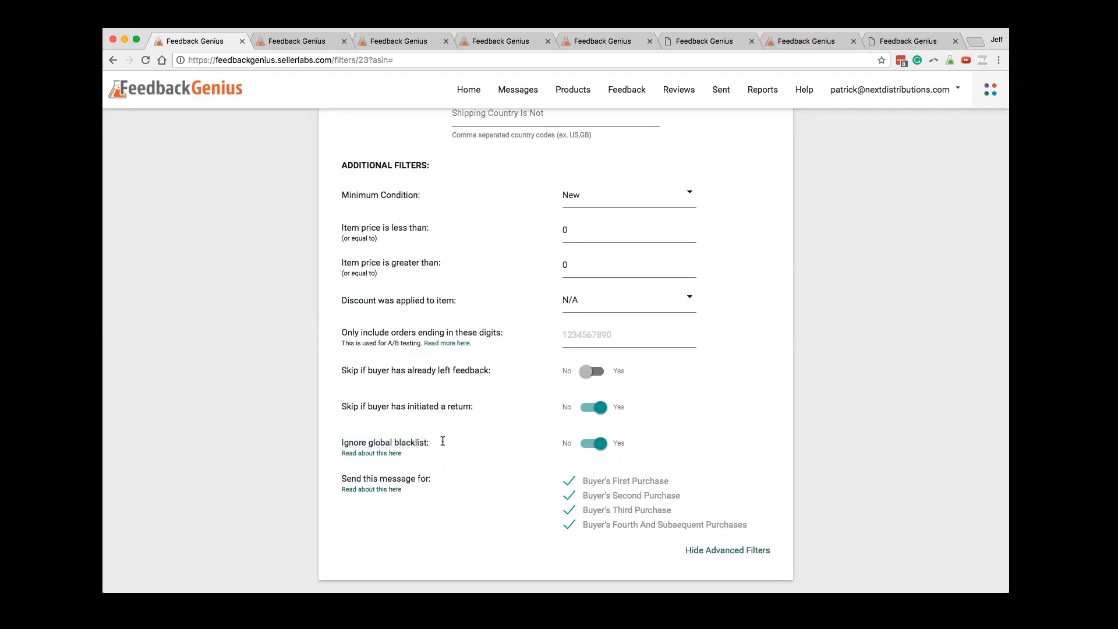
# Set Ignore global blacklist to No and finish the message's timing and filter settings
pyautogui.click(587, 445)
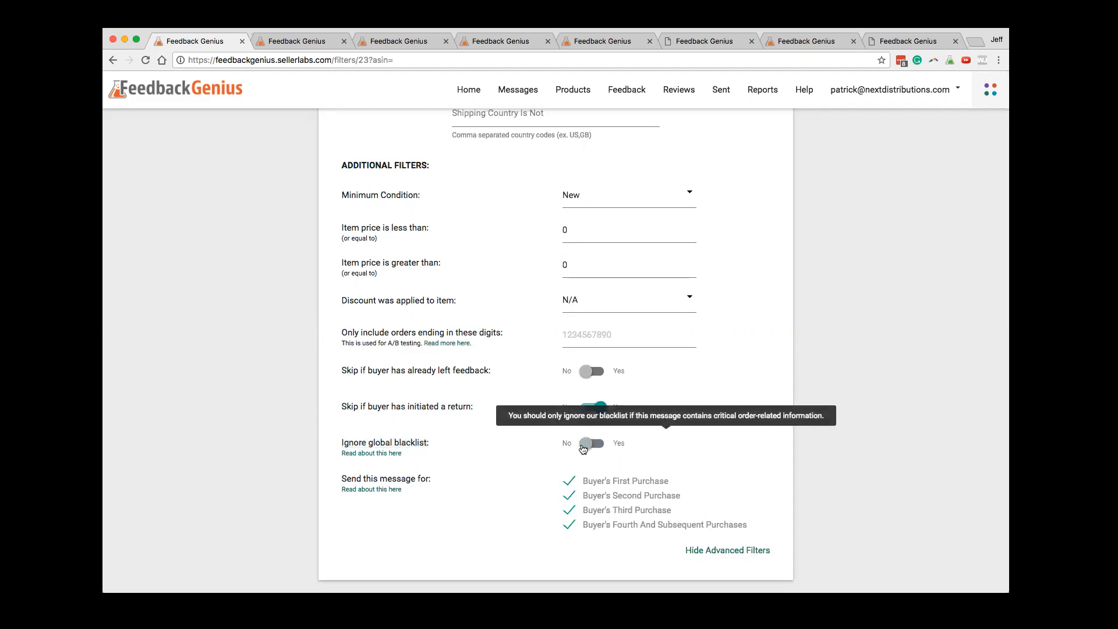
pyautogui.scroll(-2, 544, 464)
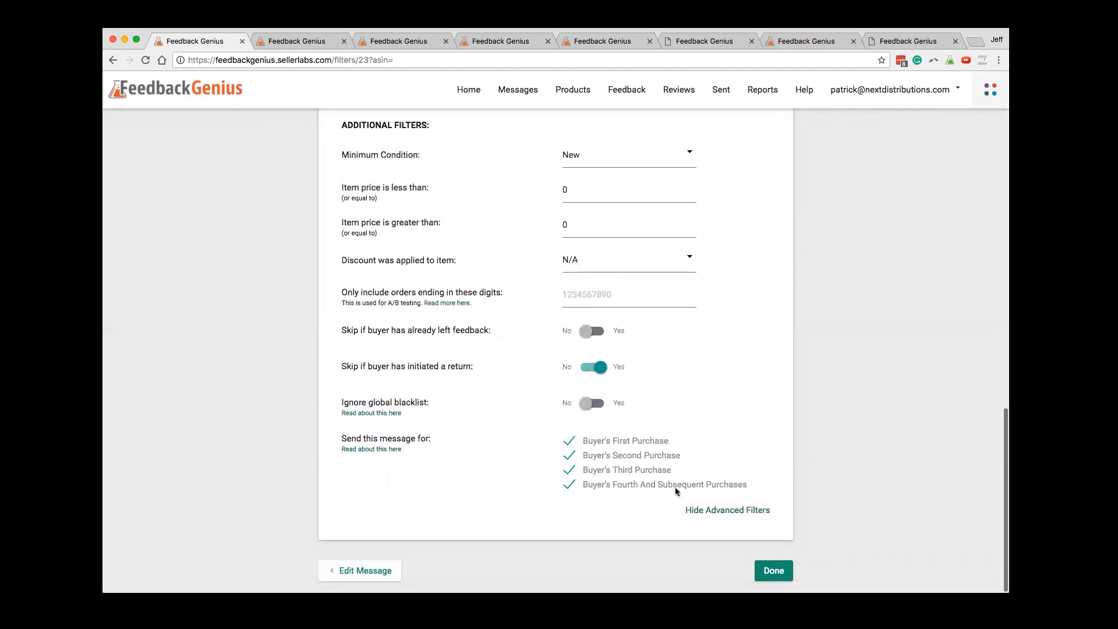
pyautogui.click(774, 570)
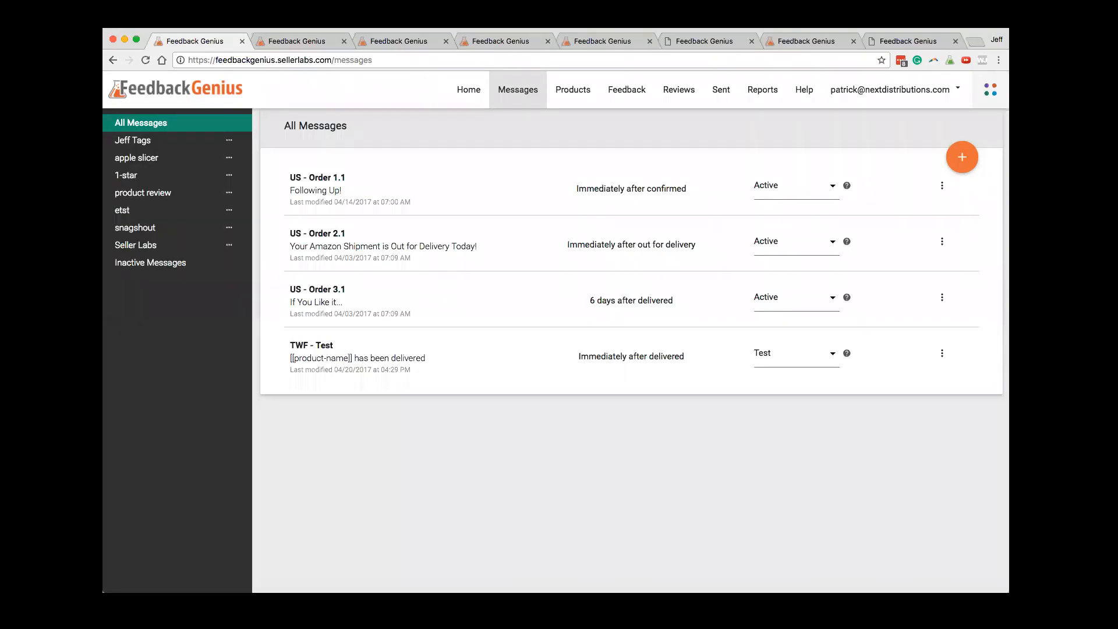
# Check the actions available for the listed messages, open the analytics for US - Order 3.1 and show one month of data
pyautogui.click(942, 185)
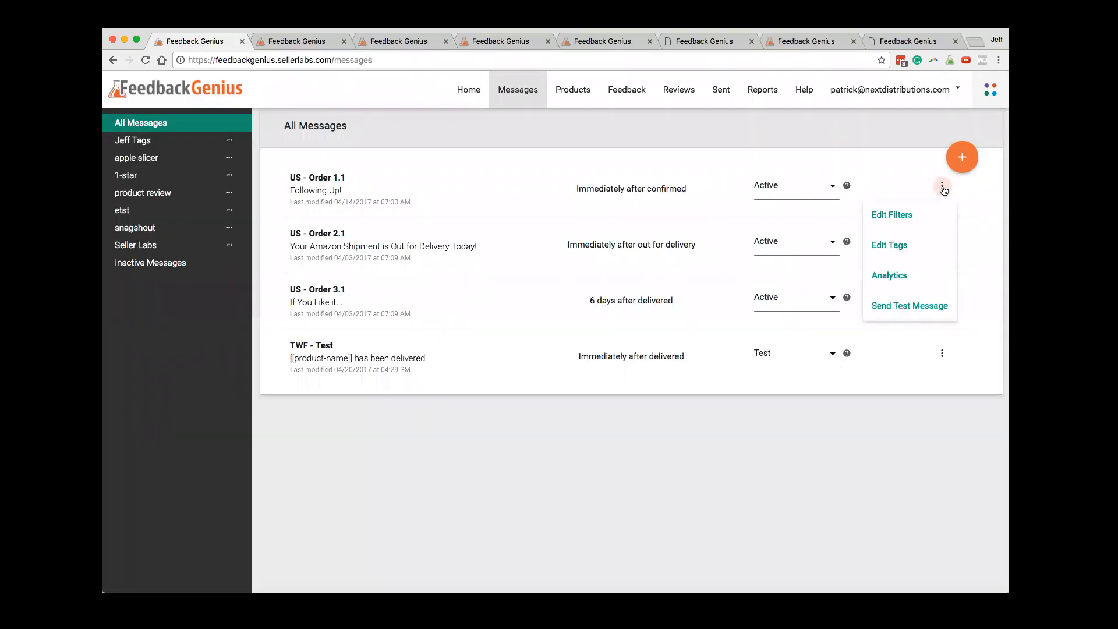
pyautogui.click(516, 236)
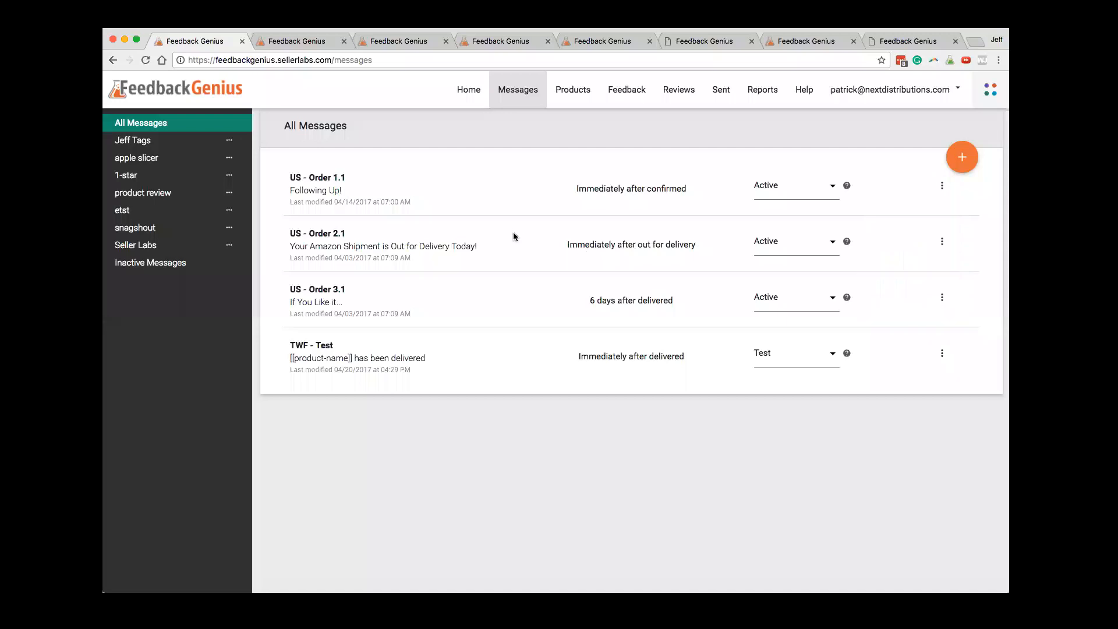
pyautogui.click(942, 297)
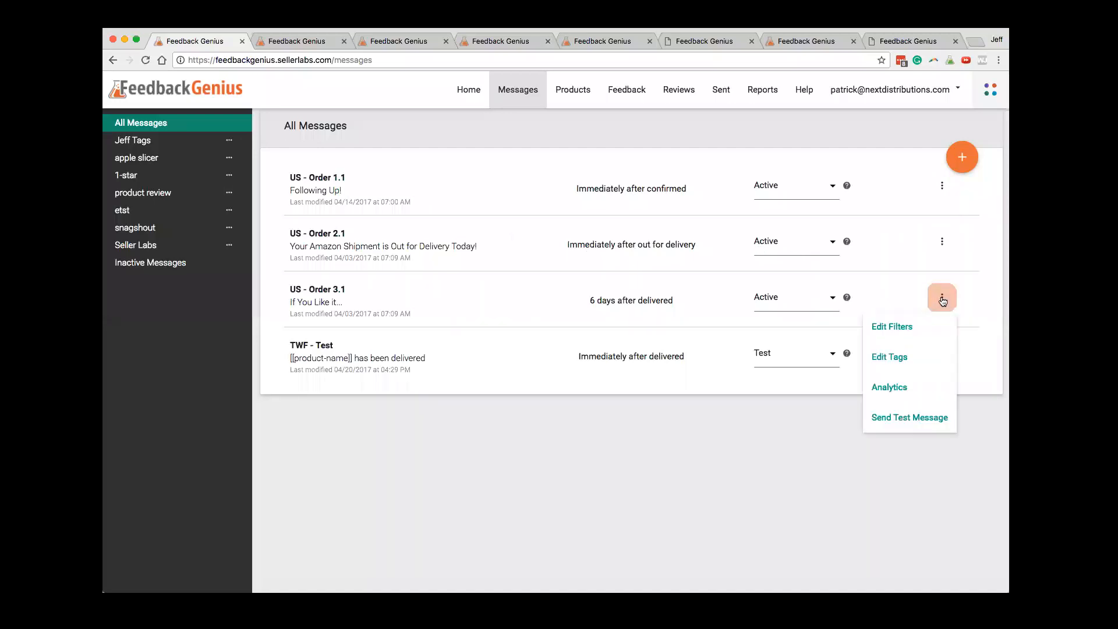
pyautogui.click(907, 388)
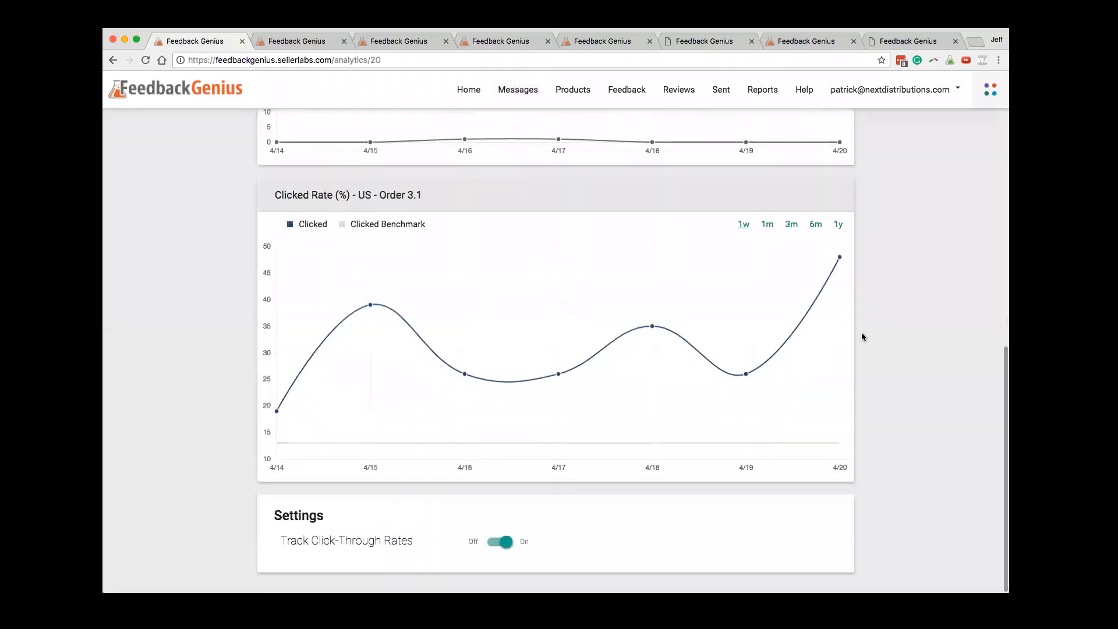
pyautogui.scroll(15, 862, 336)
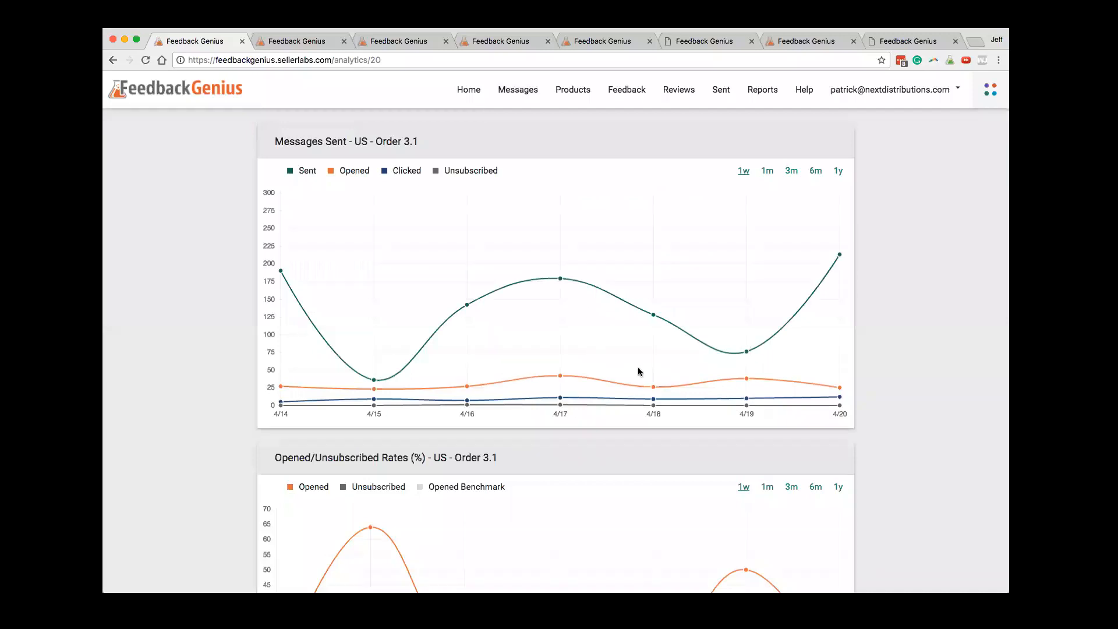
pyautogui.click(768, 170)
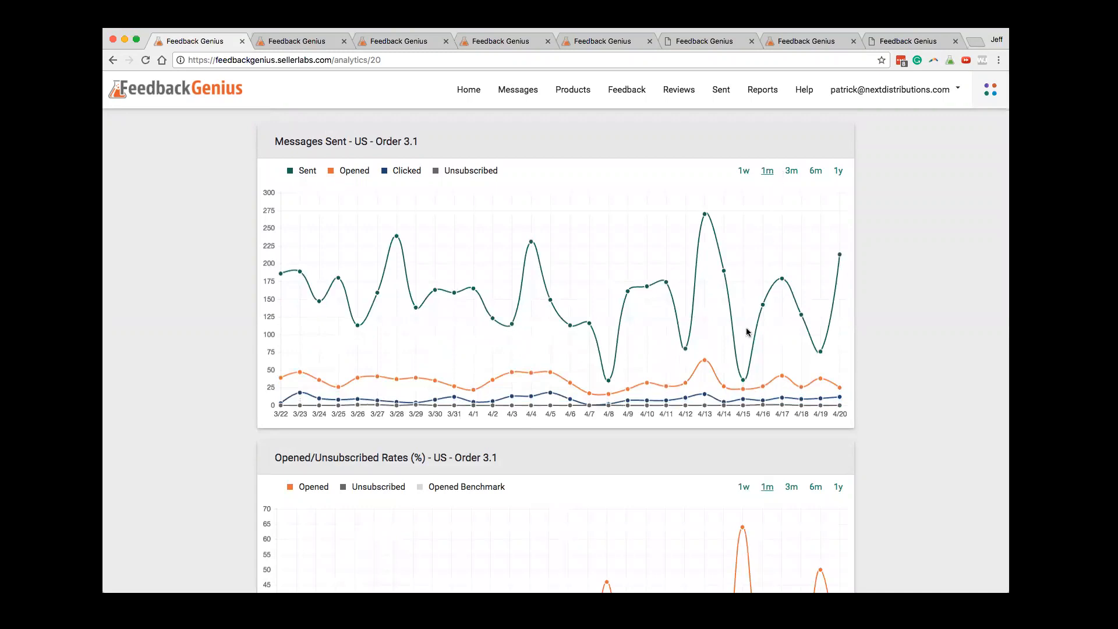
# Examine the daily figures and benchmarks in the message's sent, opened/unsubscribed and clicked rate charts
pyautogui.moveTo(742, 385)
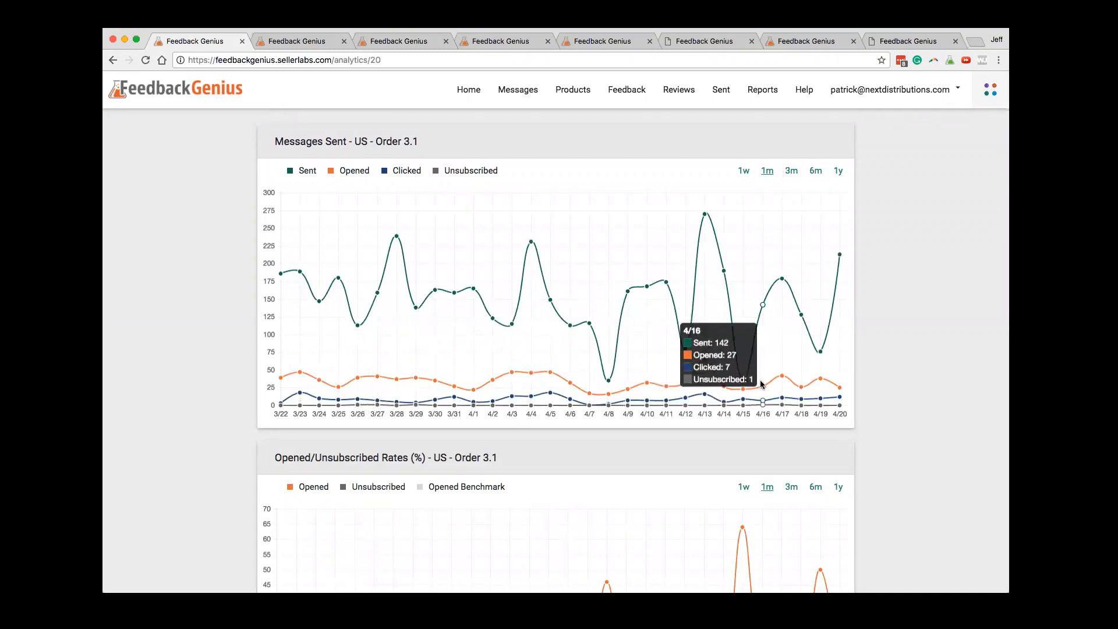
pyautogui.scroll(-5, 761, 383)
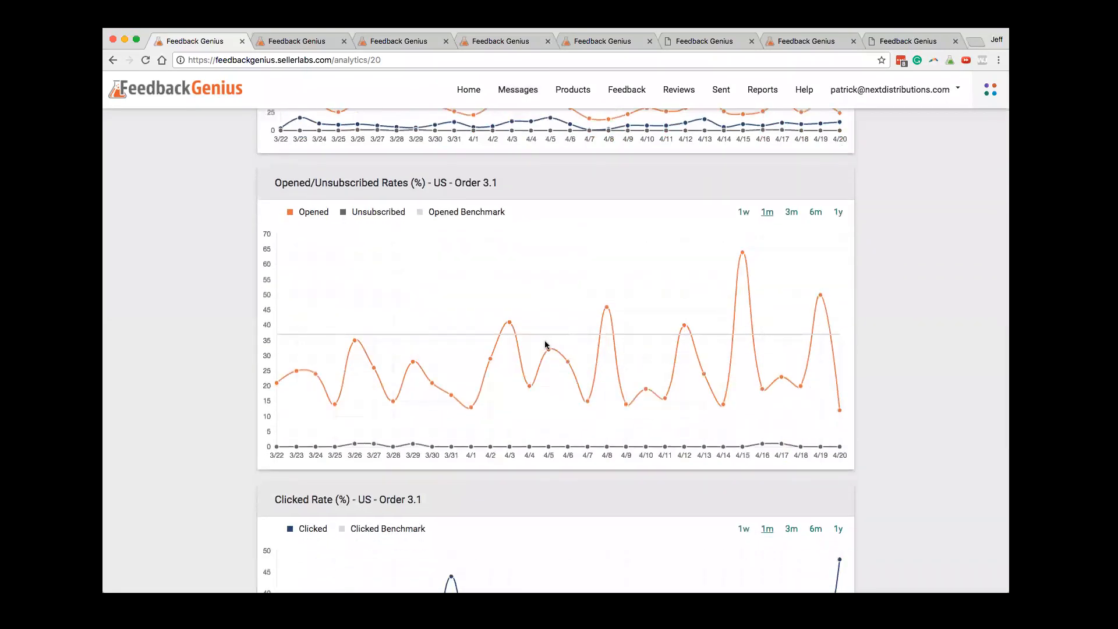
pyautogui.moveTo(509, 265)
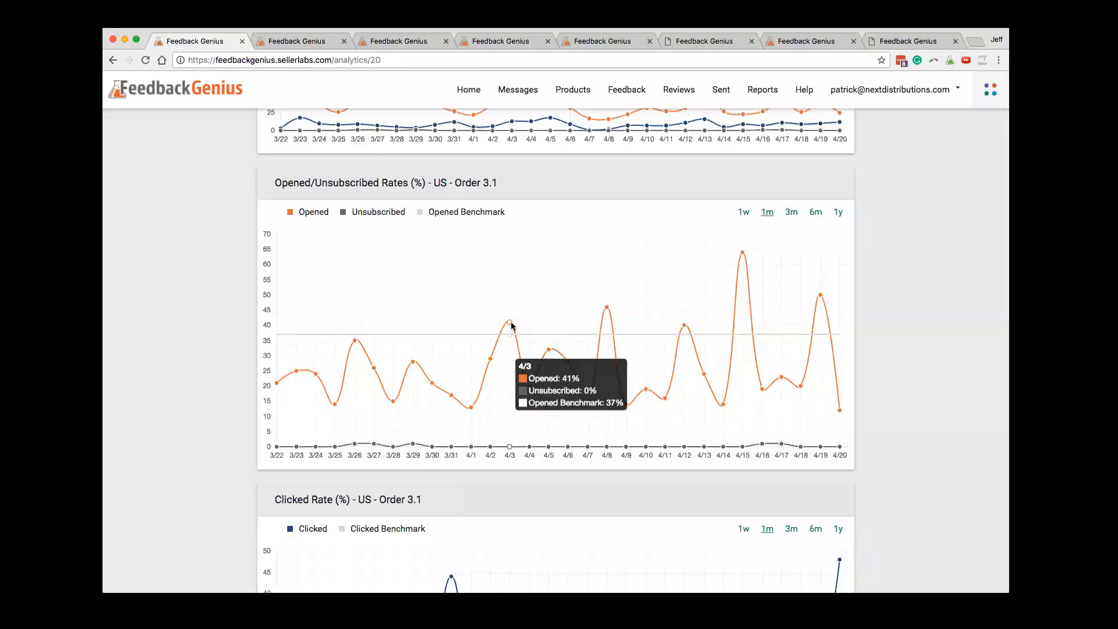
pyautogui.scroll(-5, 511, 324)
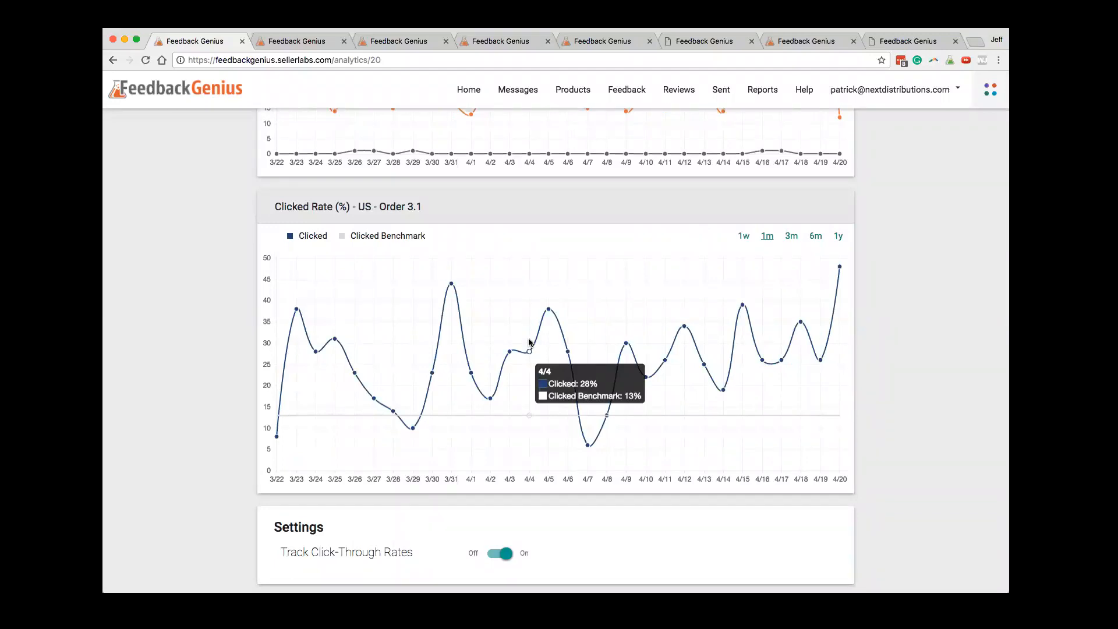
pyautogui.scroll(-1, 530, 344)
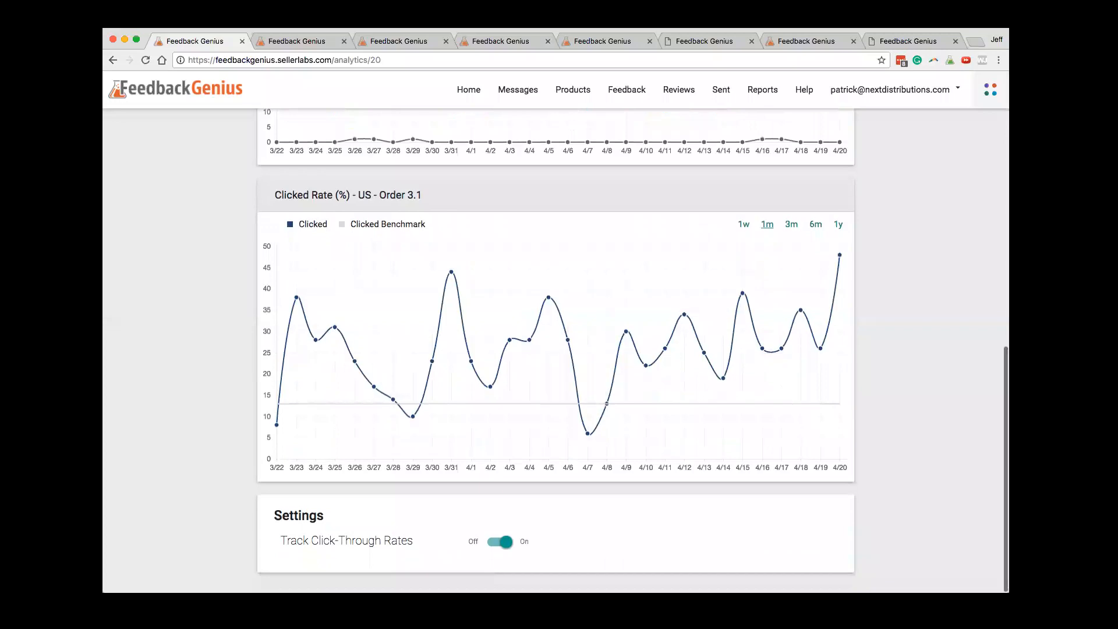
pyautogui.scroll(5, 607, 390)
pyautogui.scroll(10, 607, 390)
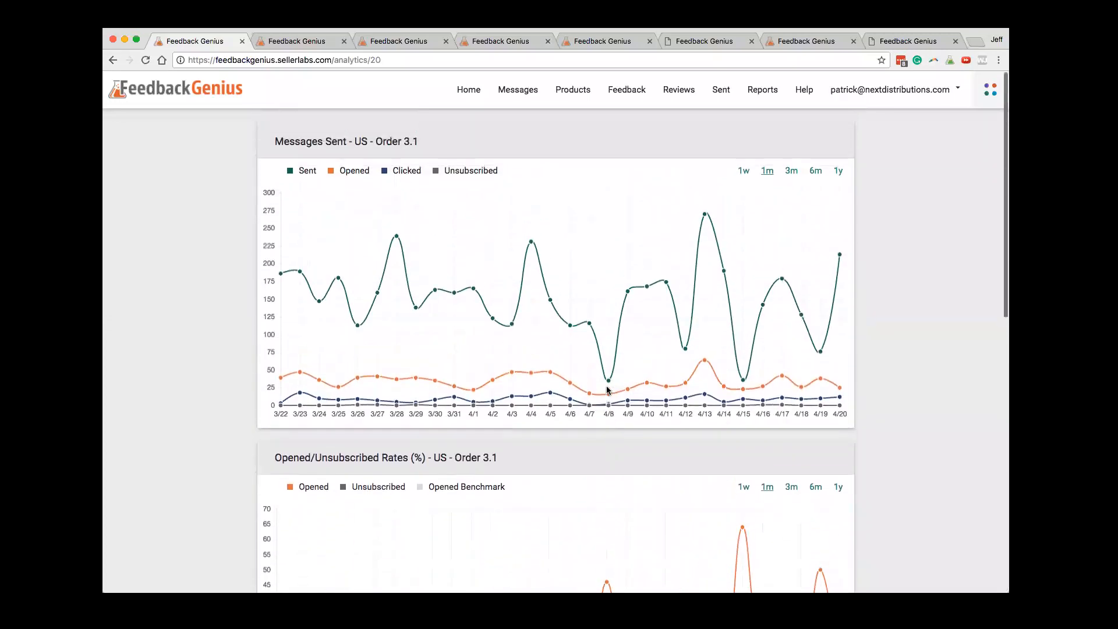
# Open and reload the Products page, and check the other open Feedback Genius pages
pyautogui.click(574, 93)
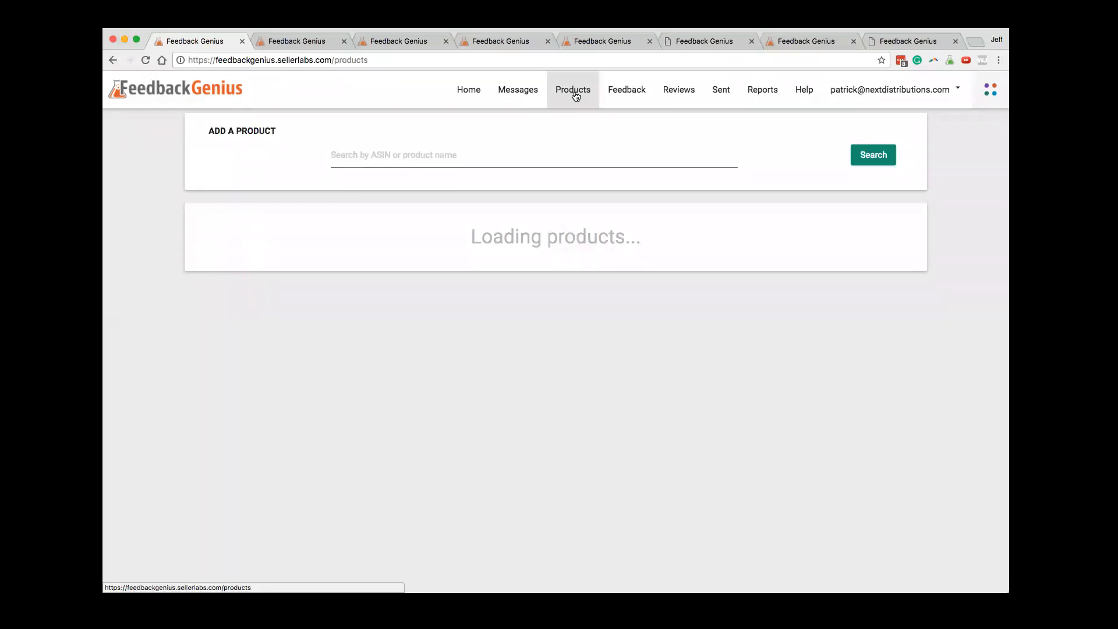
pyautogui.click(152, 60)
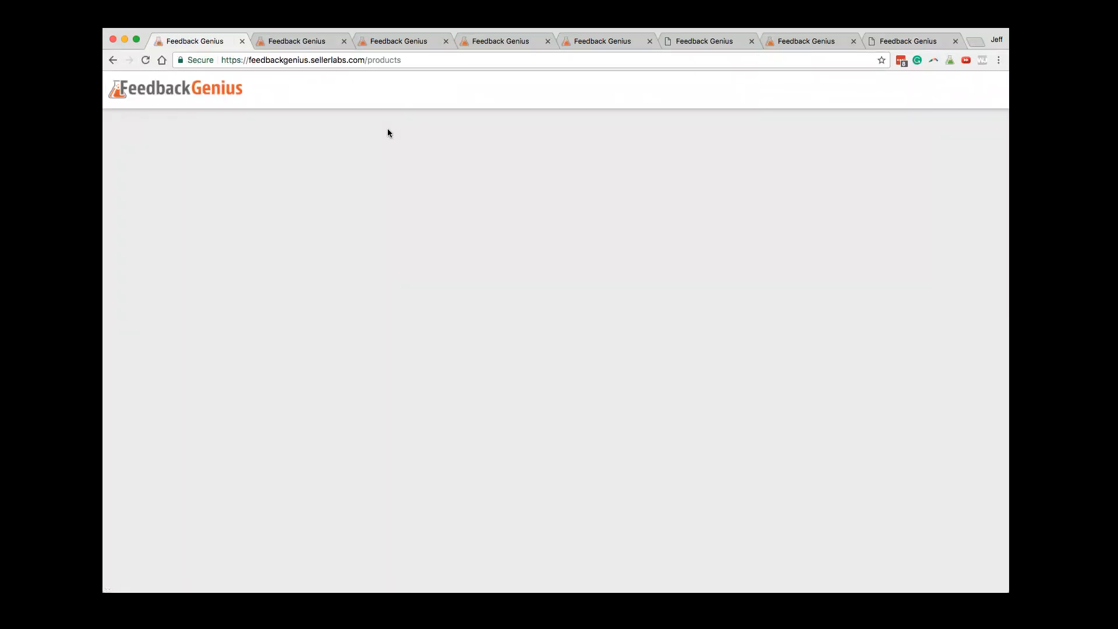
pyautogui.click(306, 42)
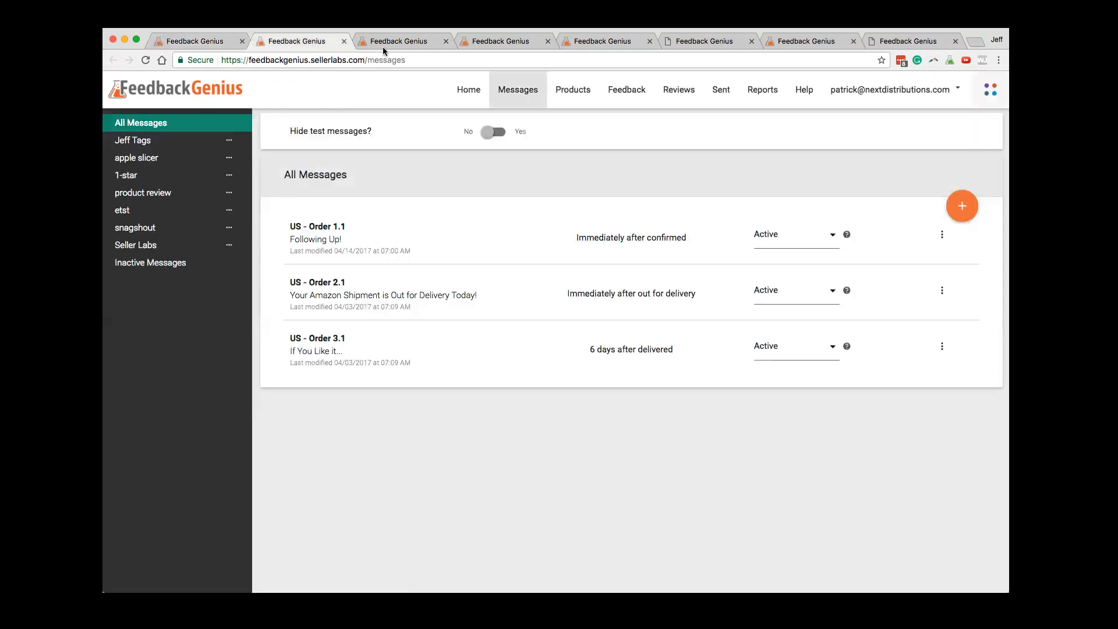
pyautogui.click(389, 43)
# Filter the received feedback to show ratings of Two or below
pyautogui.click(482, 42)
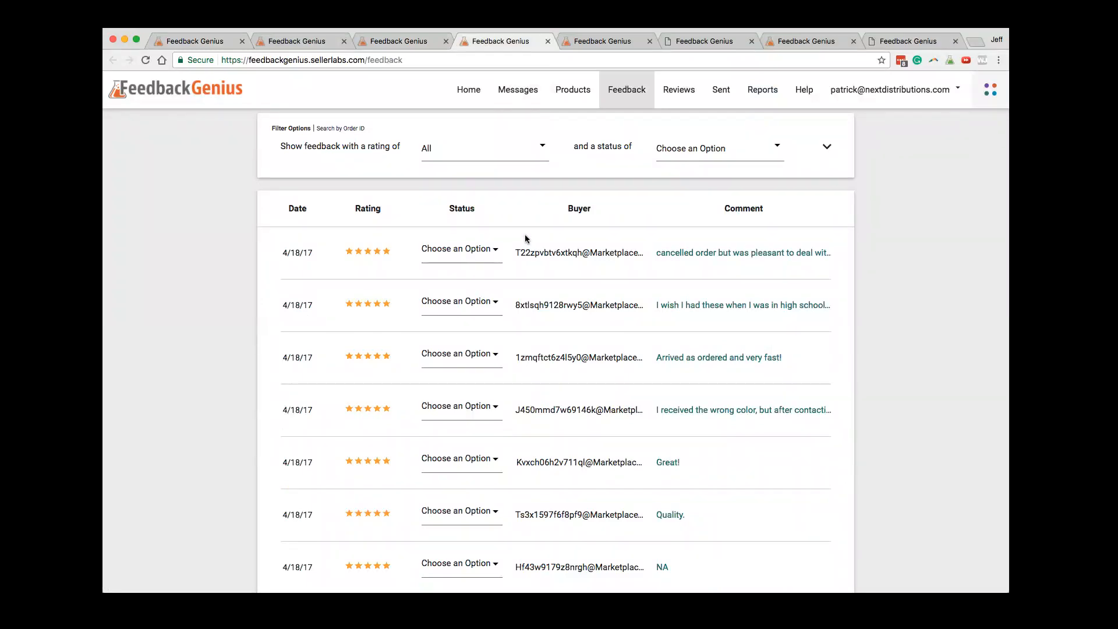
pyautogui.click(445, 149)
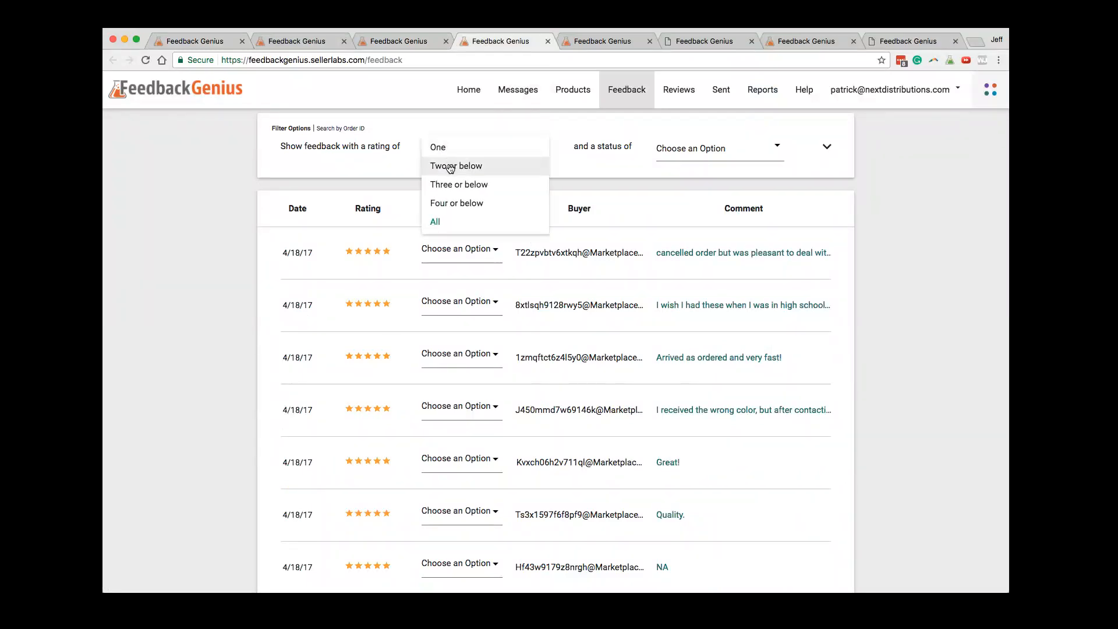
pyautogui.click(450, 166)
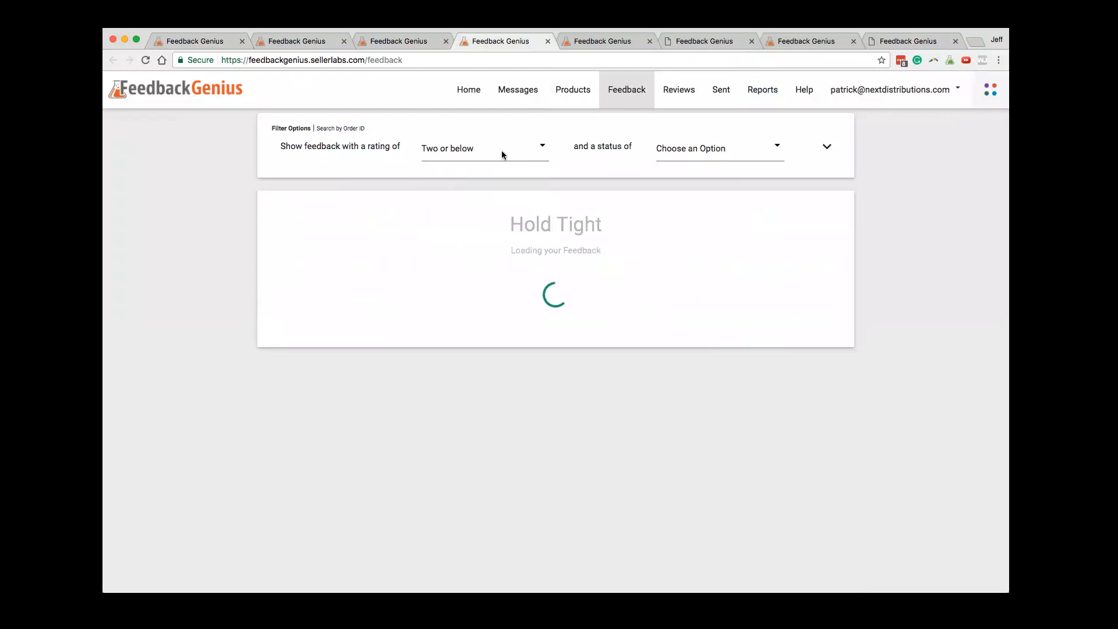
pyautogui.click(470, 146)
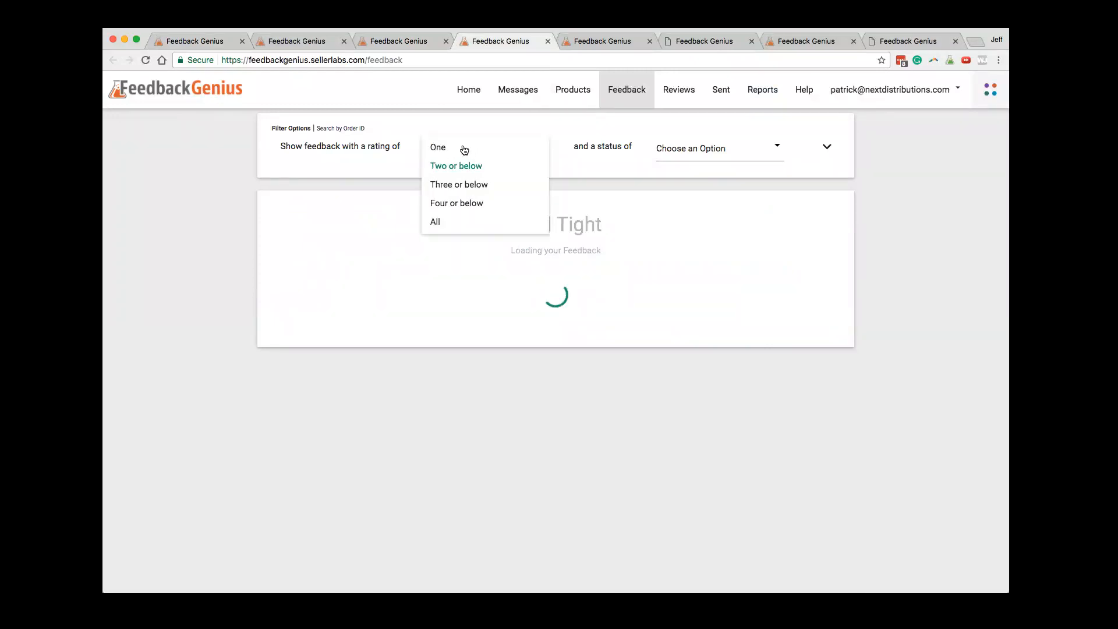
pyautogui.click(464, 130)
# Examine the apple slicer reviews and their filters, and show the actions available for the one-star review "Not very good"
pyautogui.click(585, 40)
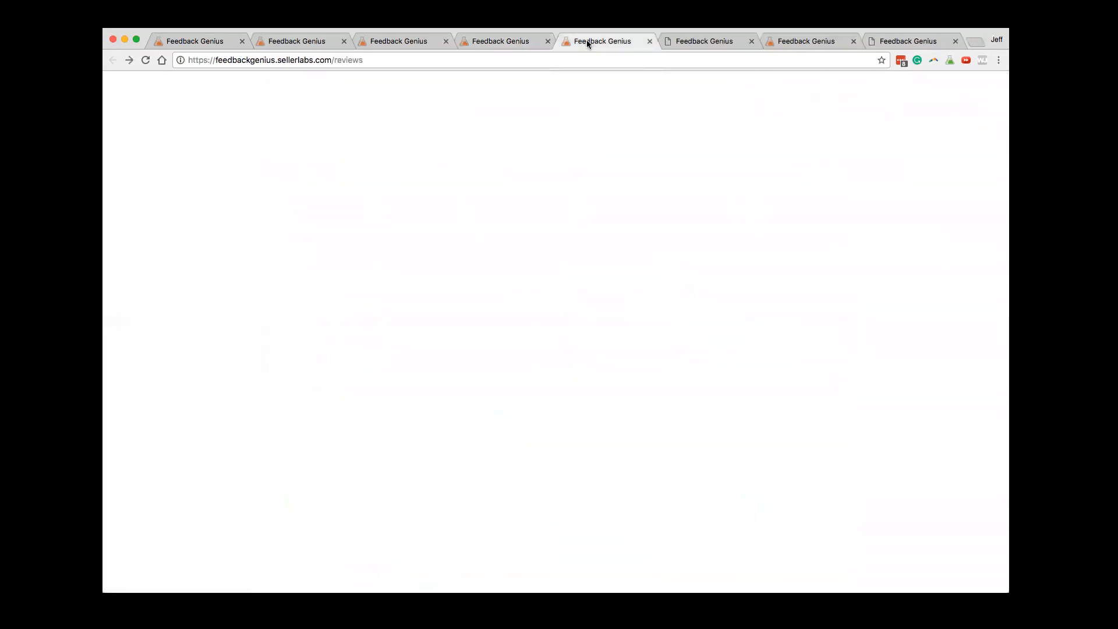
pyautogui.scroll(3, 632, 152)
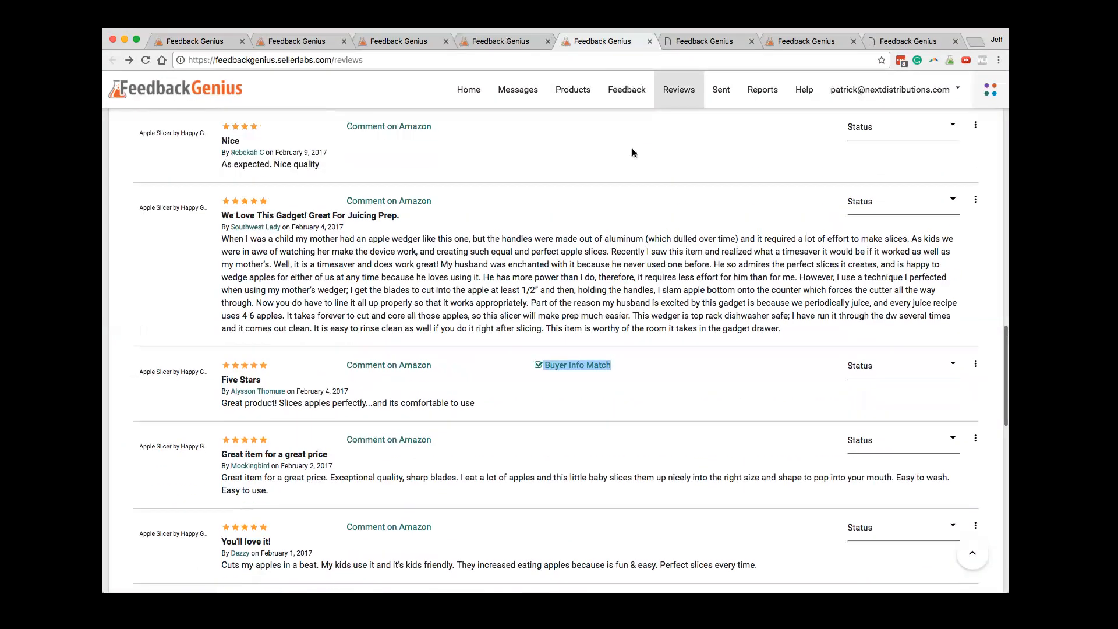
pyautogui.scroll(2, 631, 152)
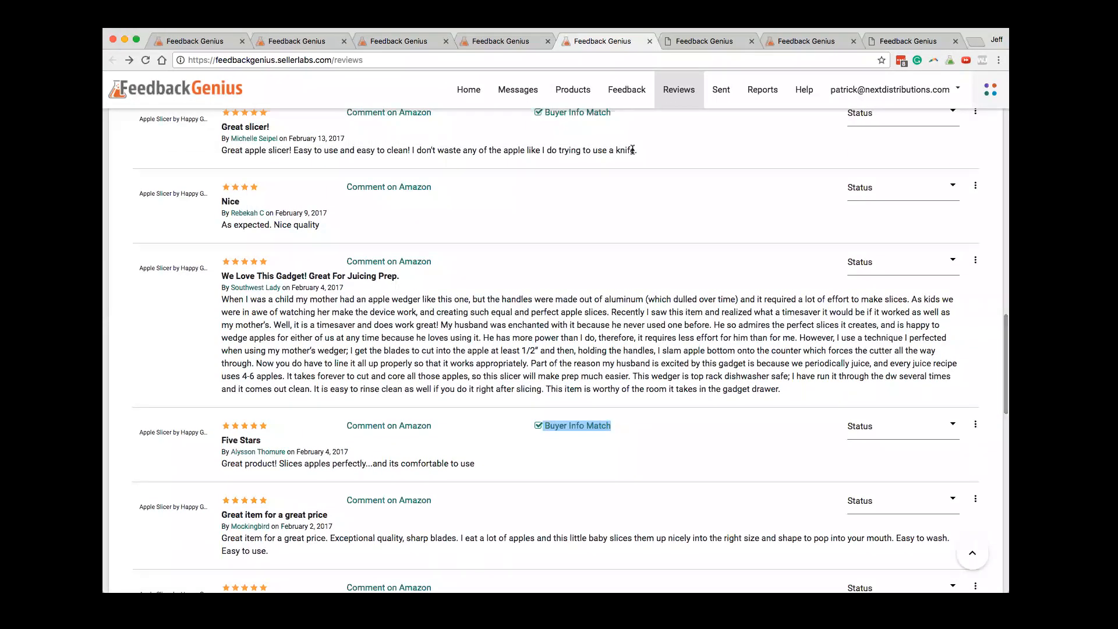
pyautogui.scroll(15, 633, 150)
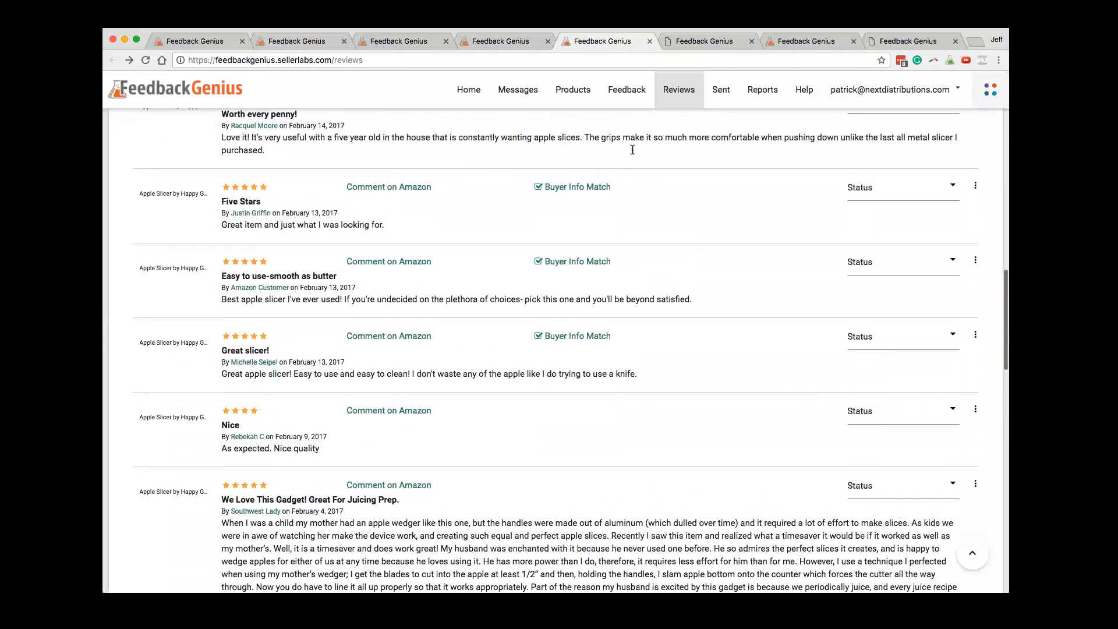
pyautogui.scroll(20, 632, 149)
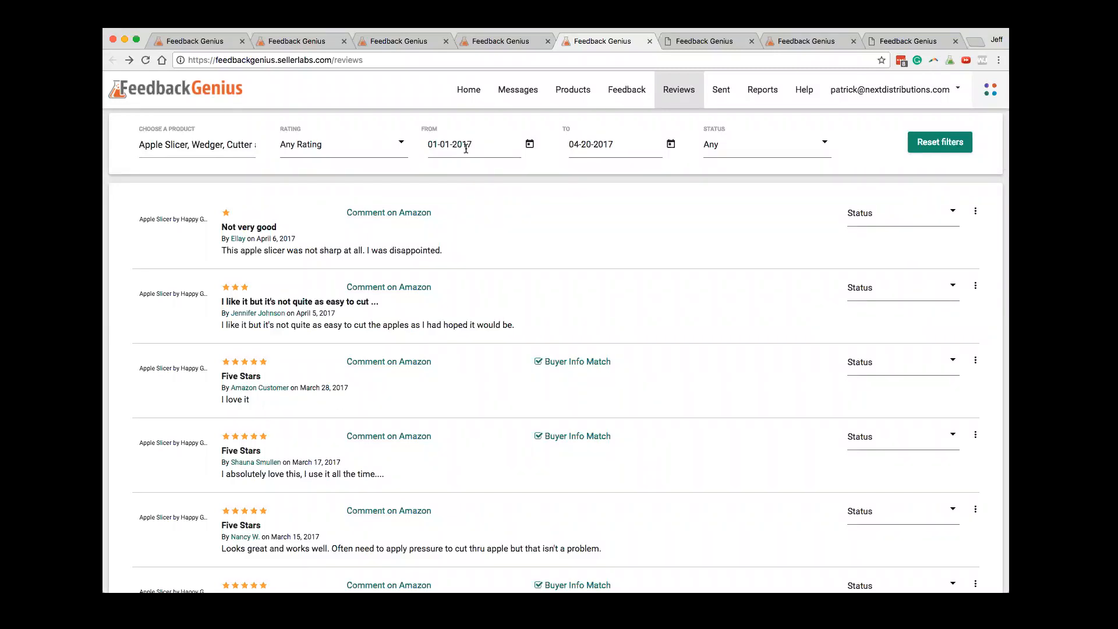
pyautogui.click(975, 214)
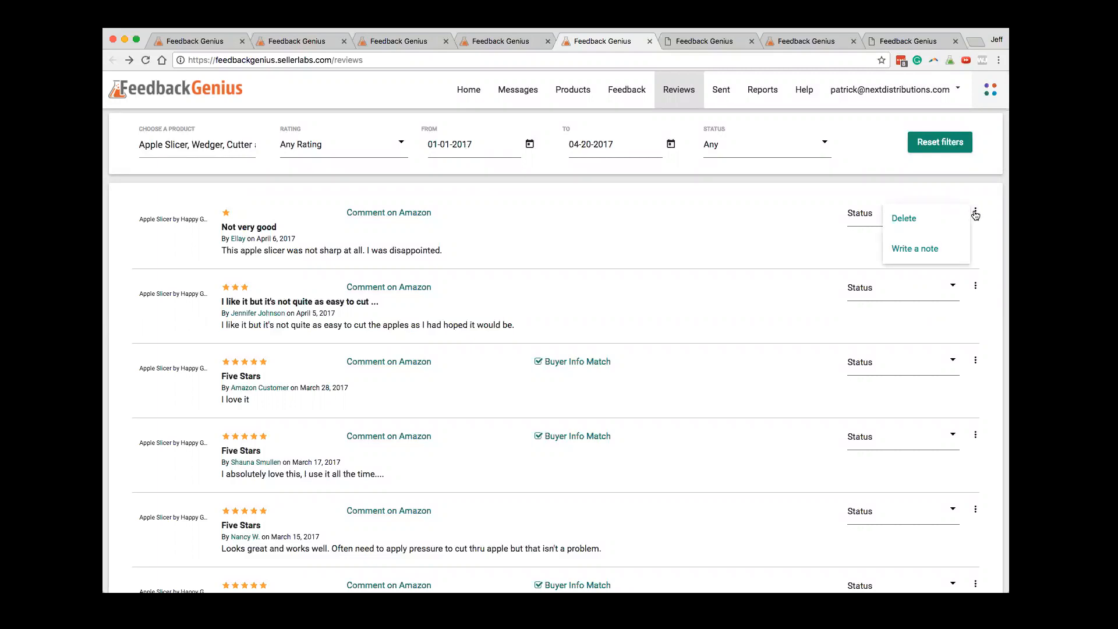
# Open the Sent messages page and view the order search results for a buyer's name
pyautogui.click(720, 92)
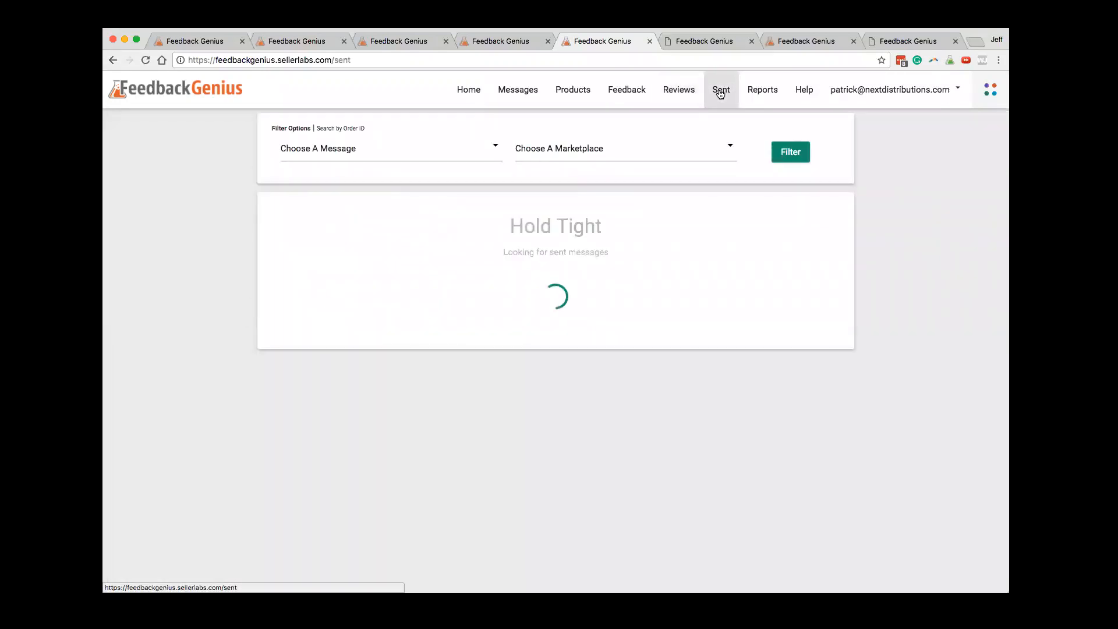
pyautogui.click(716, 42)
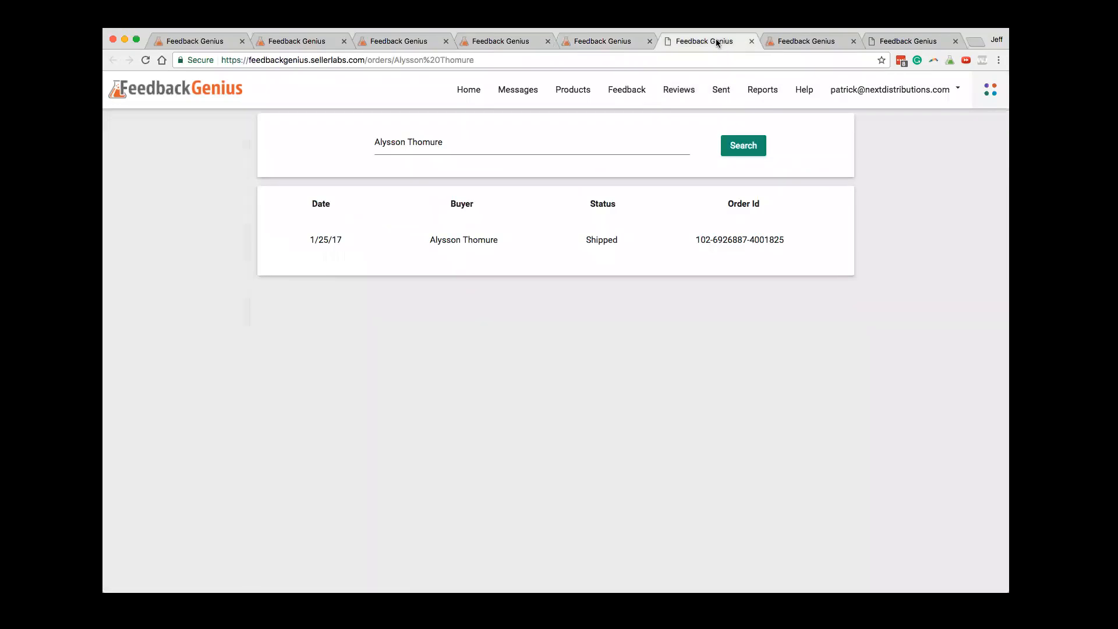
pyautogui.click(614, 41)
pyautogui.click(523, 42)
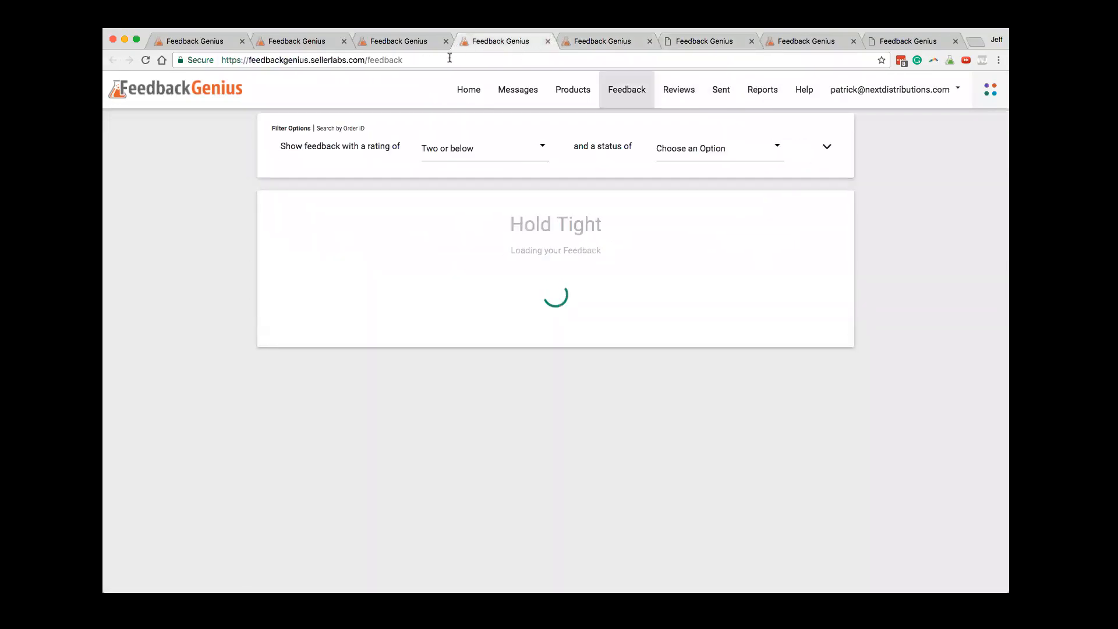
pyautogui.click(422, 45)
pyautogui.click(582, 41)
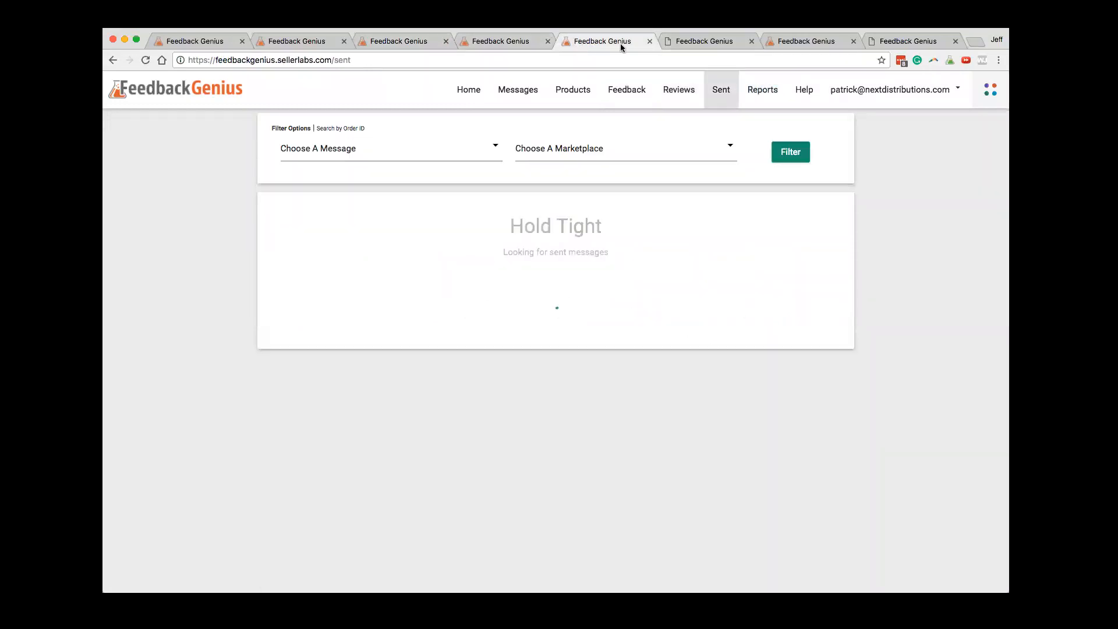
pyautogui.click(690, 40)
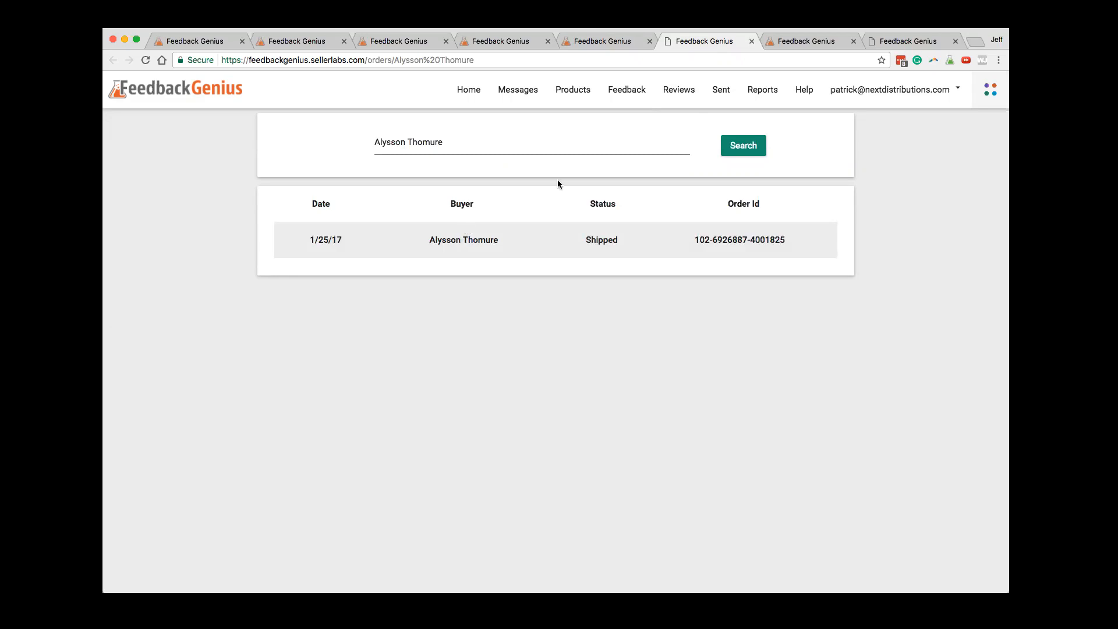
# Review the home dashboard's one-week statistics and the Monthly Overview report, and return to the home page
pyautogui.click(778, 41)
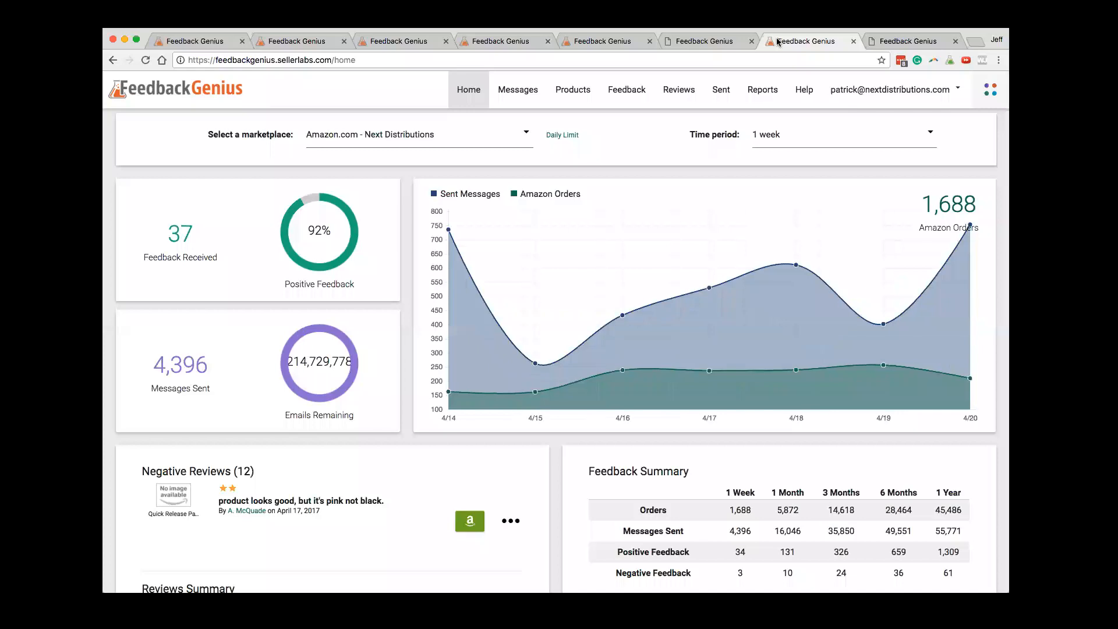
pyautogui.click(886, 40)
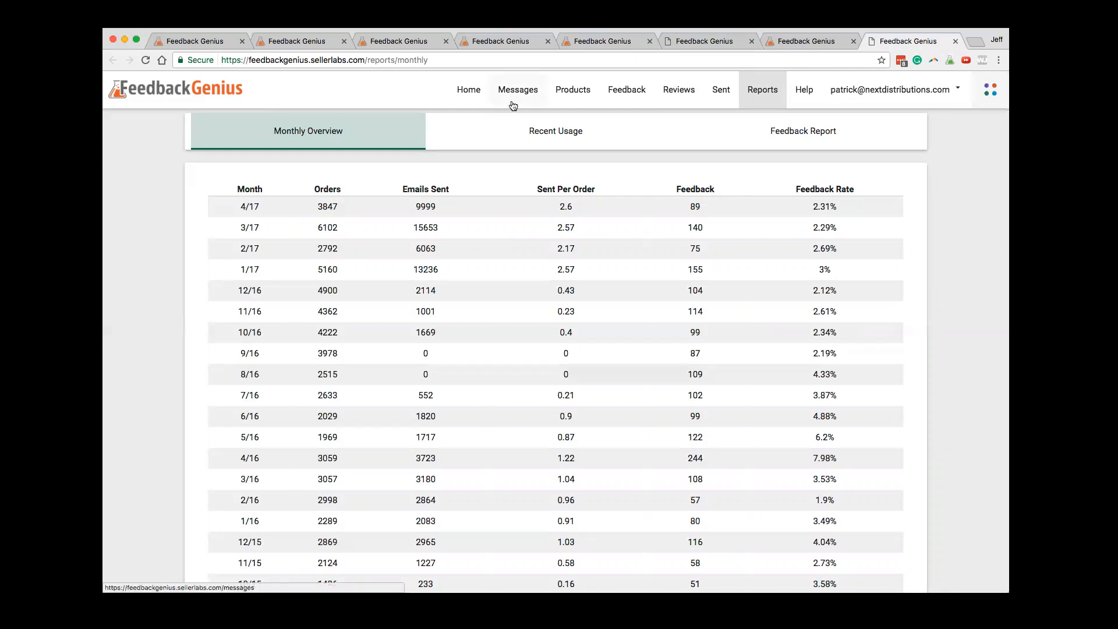
pyautogui.click(471, 90)
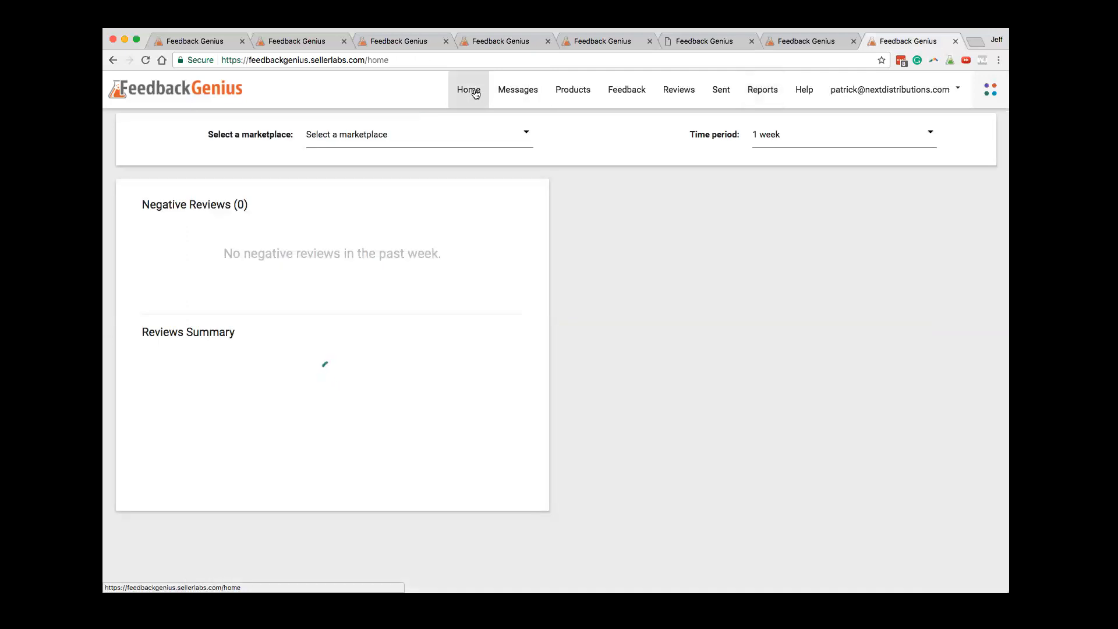
# From the All Messages page, open the account's Blacklist page in a new browser tab, and return to the messages
pyautogui.click(309, 38)
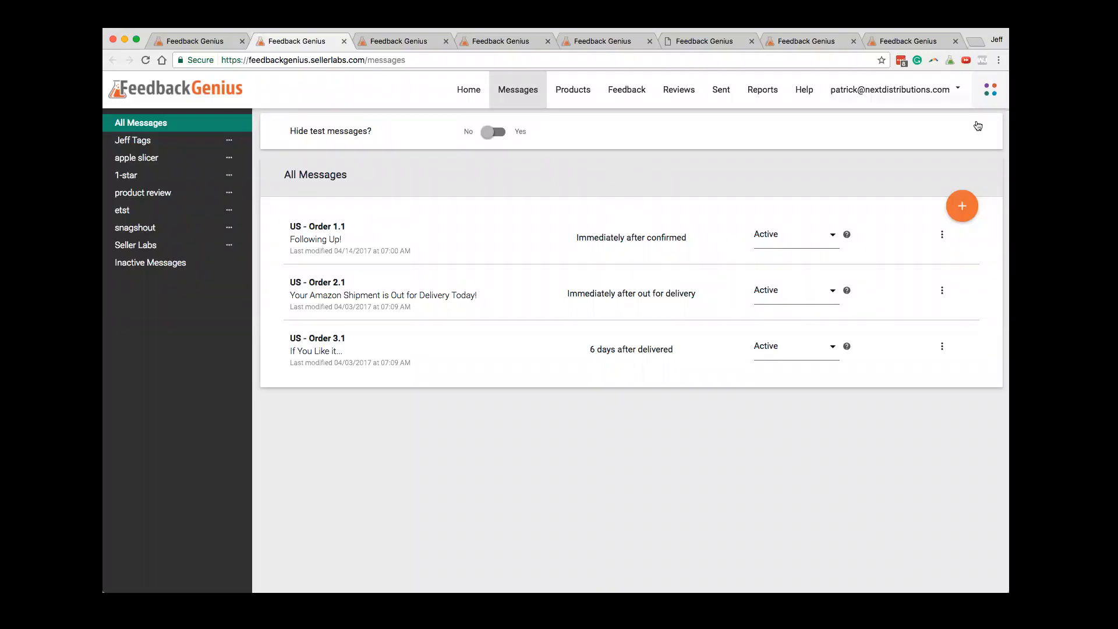
pyautogui.click(958, 90)
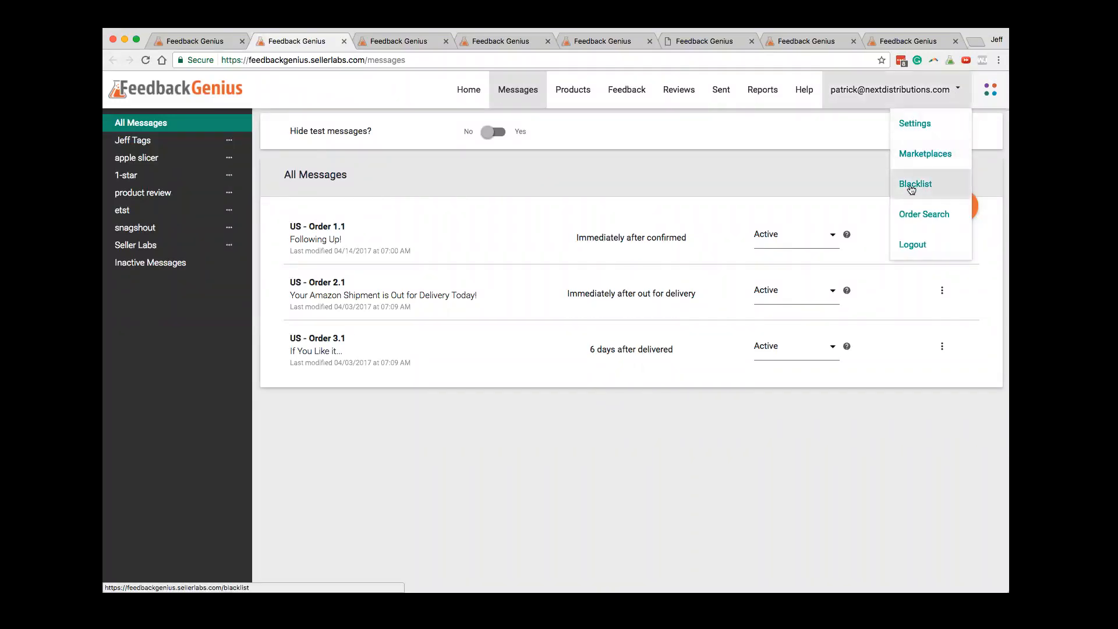
pyautogui.rightClick(912, 188)
pyautogui.click(943, 192)
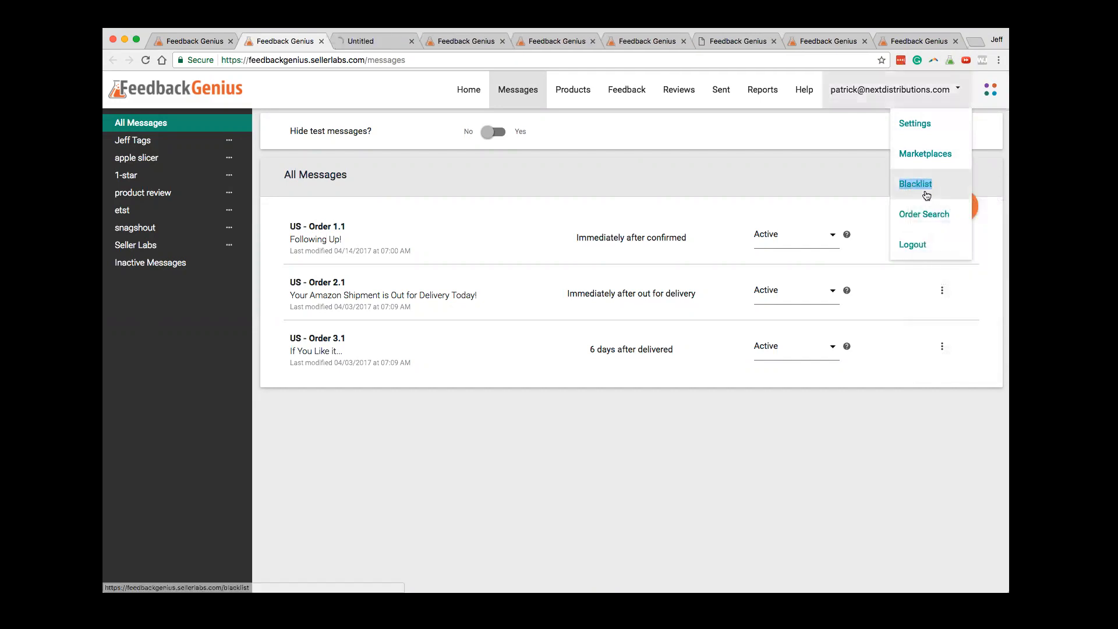
pyautogui.click(372, 38)
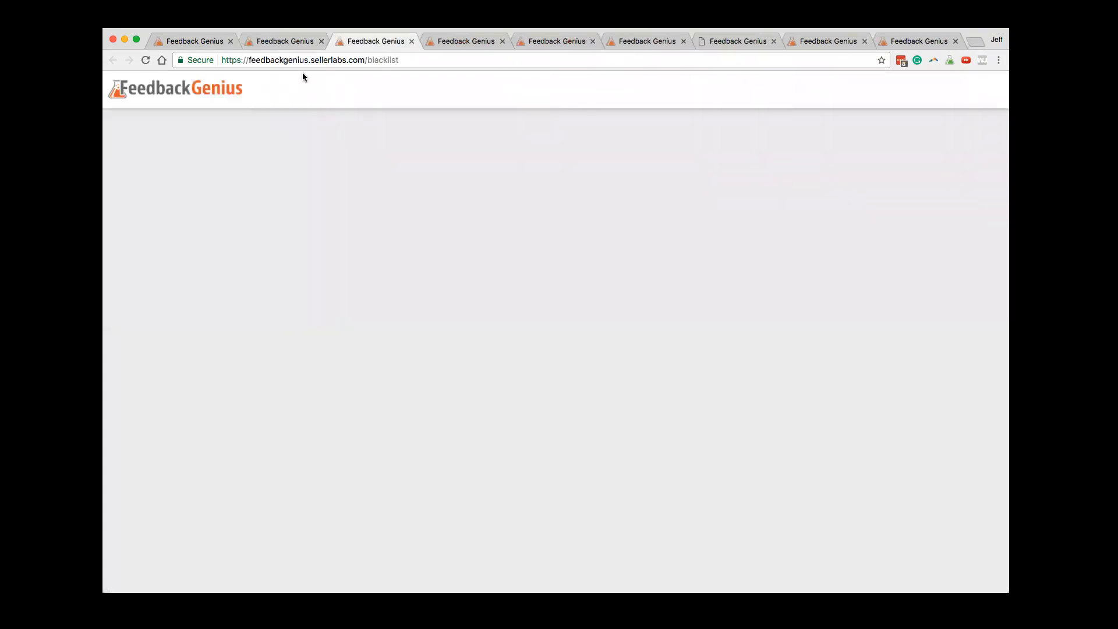
pyautogui.click(281, 39)
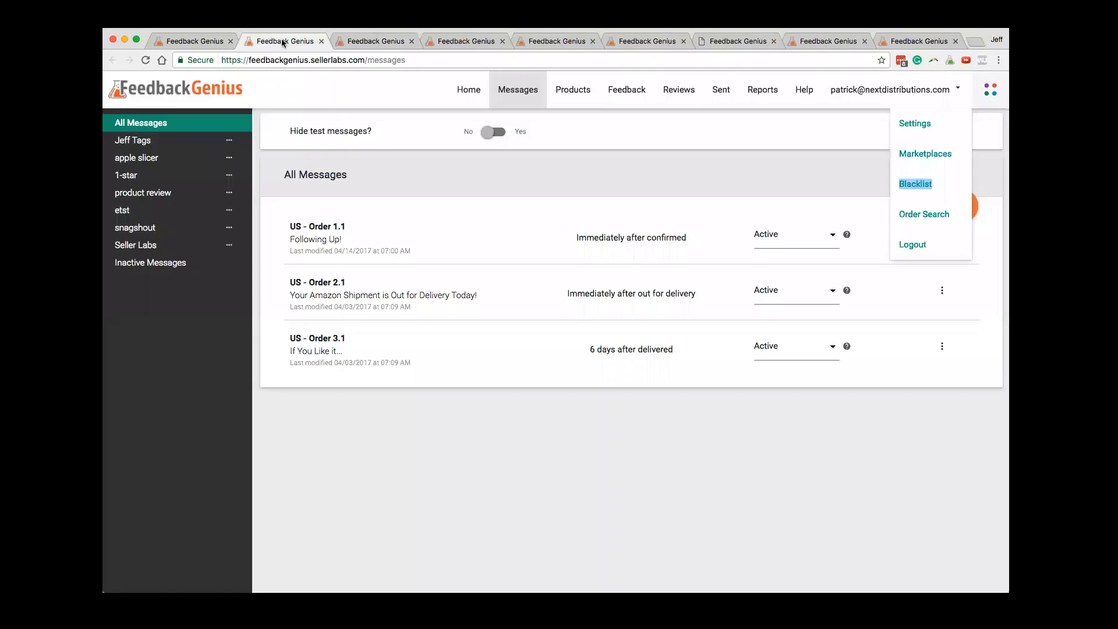
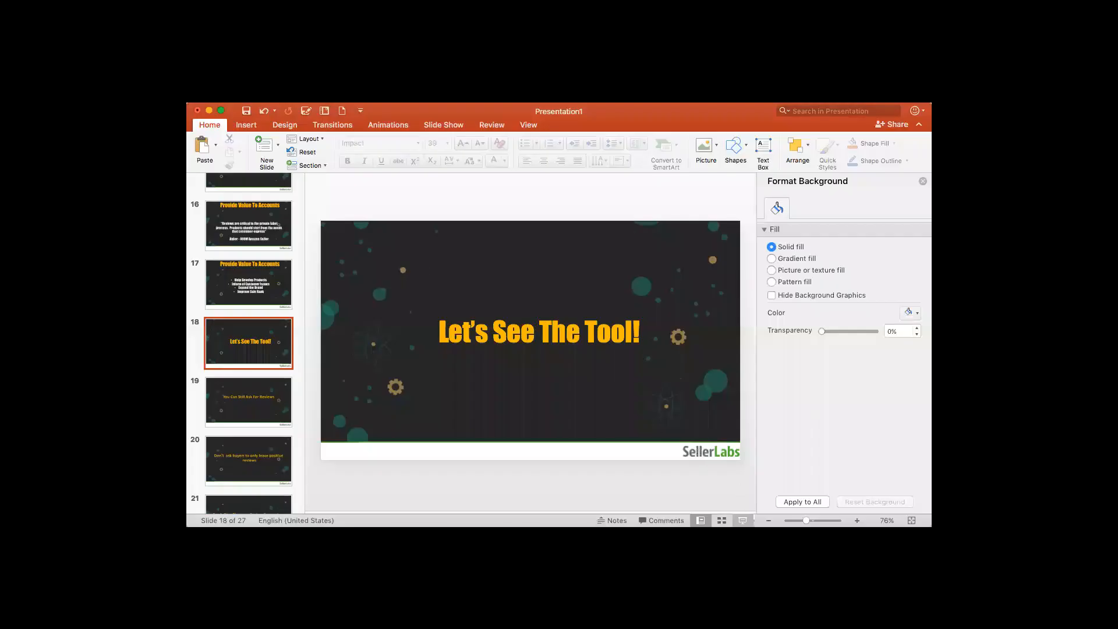
# Switch to PowerPoint, start the slide show at "Let's See The Tool!" and advance to the slide about not asking only for positive reviews
pyautogui.click(743, 520)
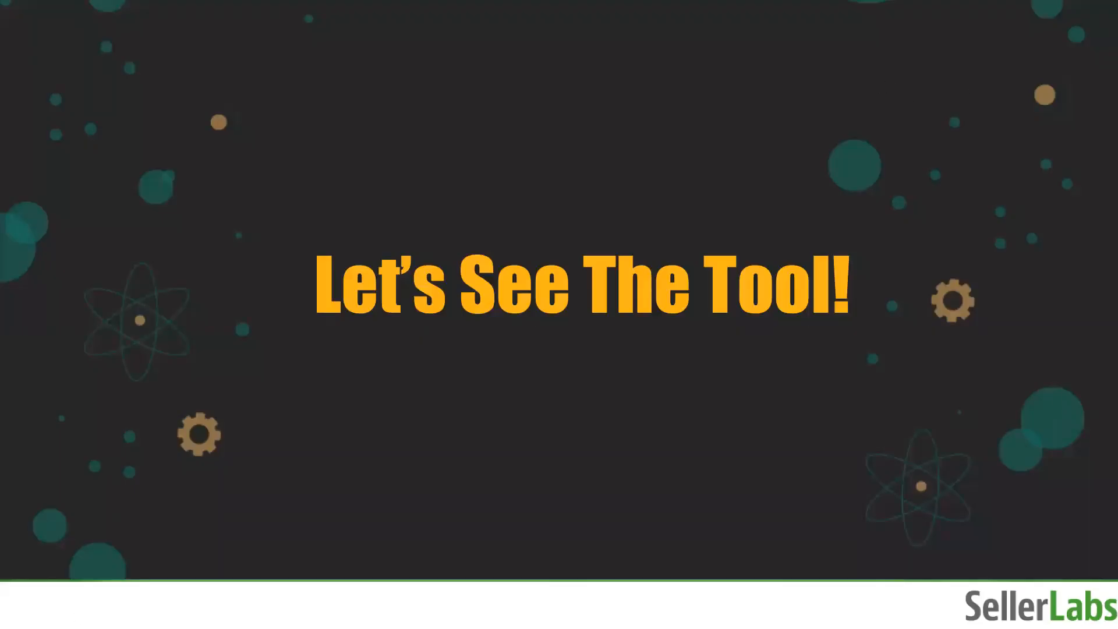
pyautogui.press('Right')
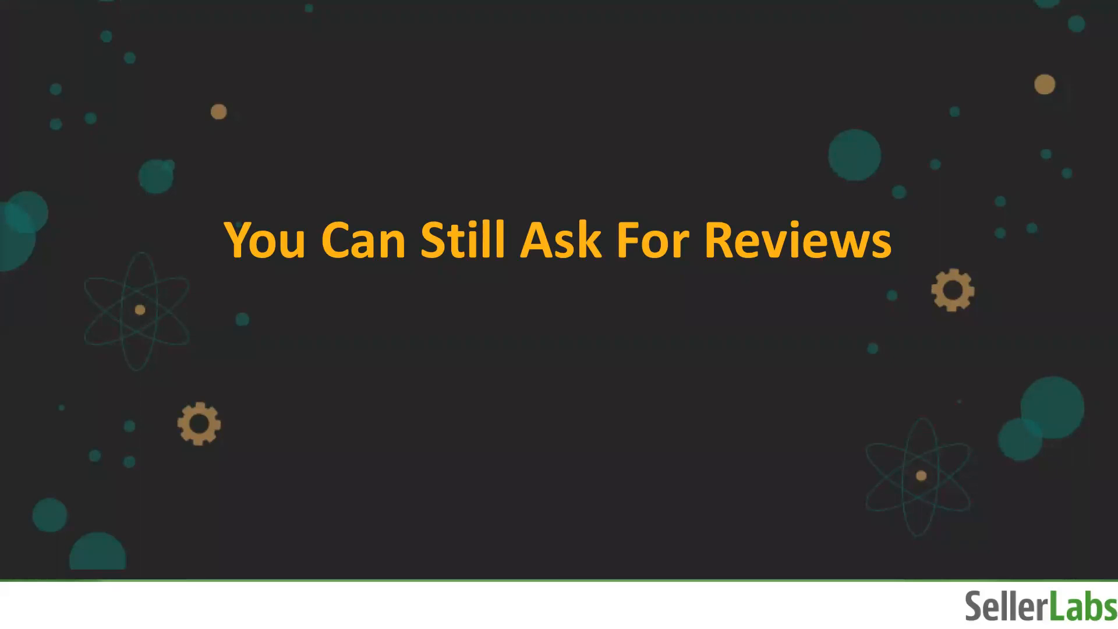
pyautogui.press('Right')
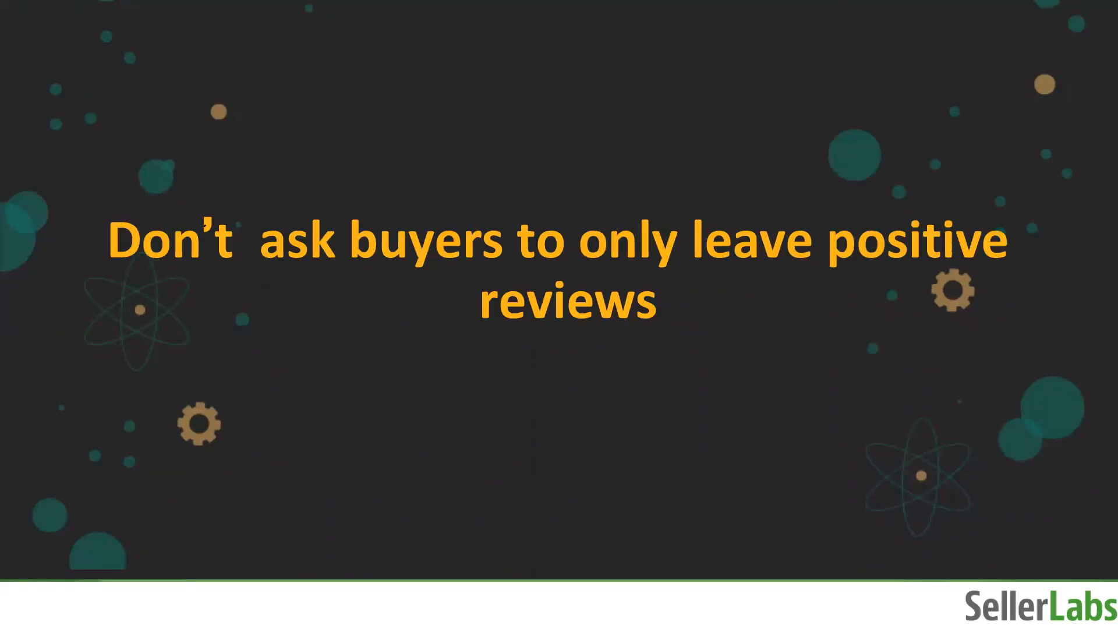